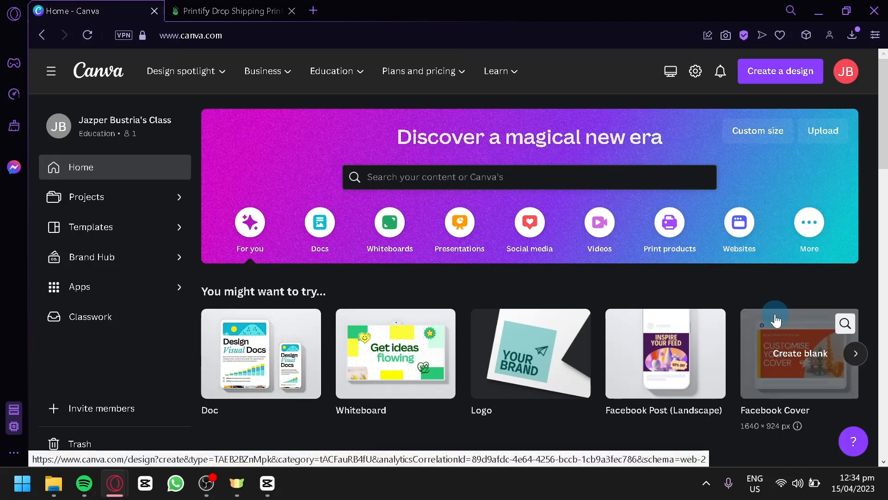
click(363, 73)
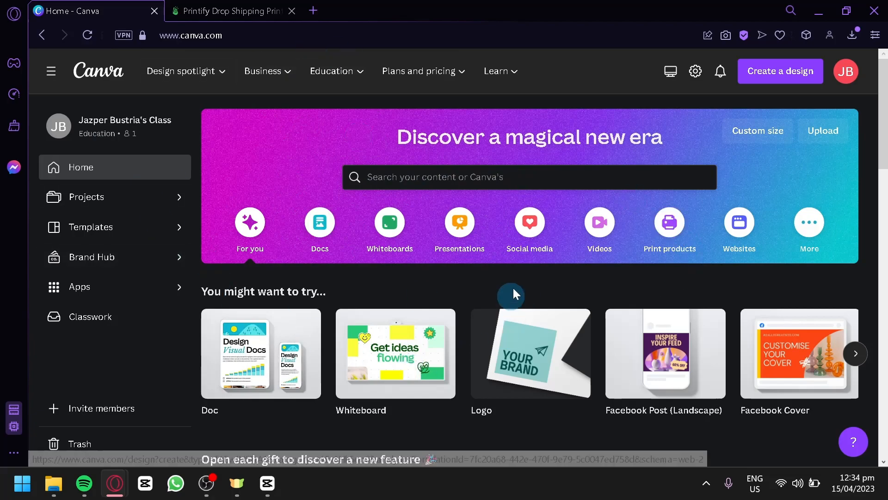
scroll(513, 282, down, 4)
scroll(513, 281, up, 4)
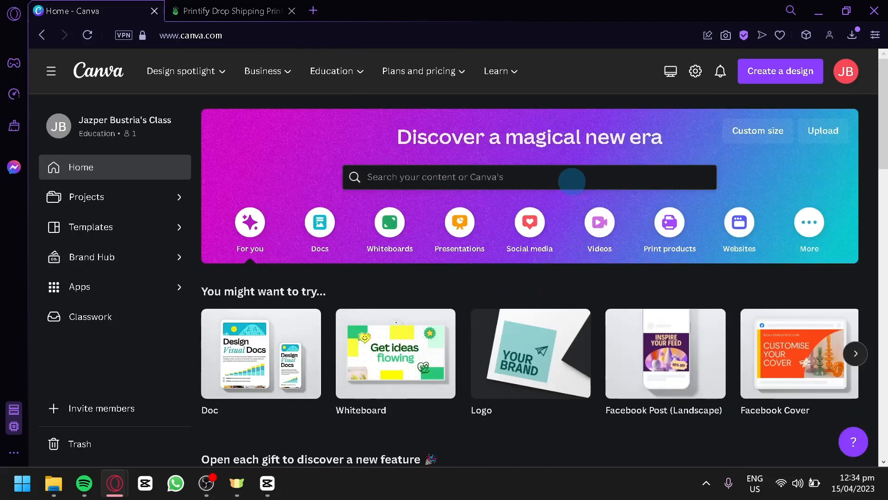
Search the templates for "t-shirt" and open the T-Shirt 14 × 18 in category.
click(571, 179)
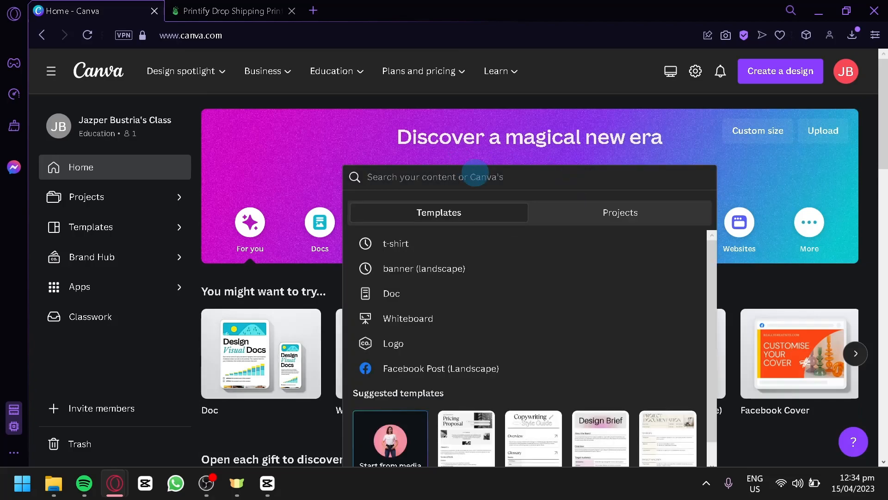
text(t-shirt)
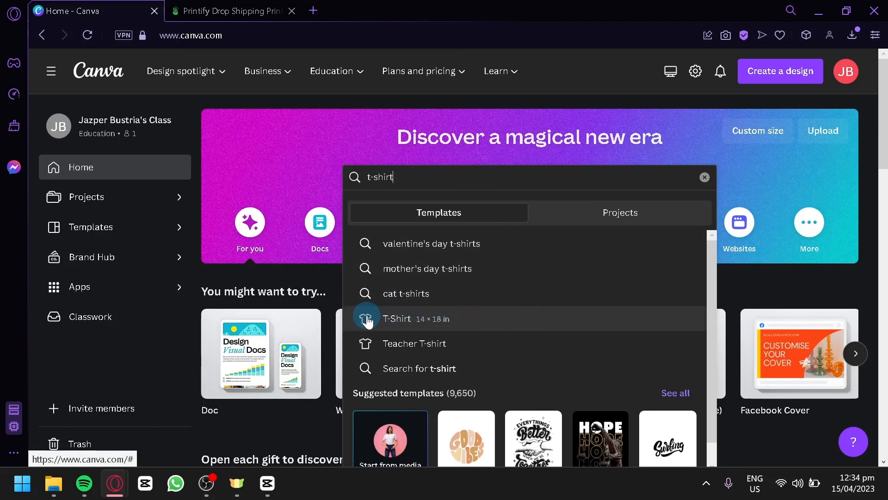
click(423, 322)
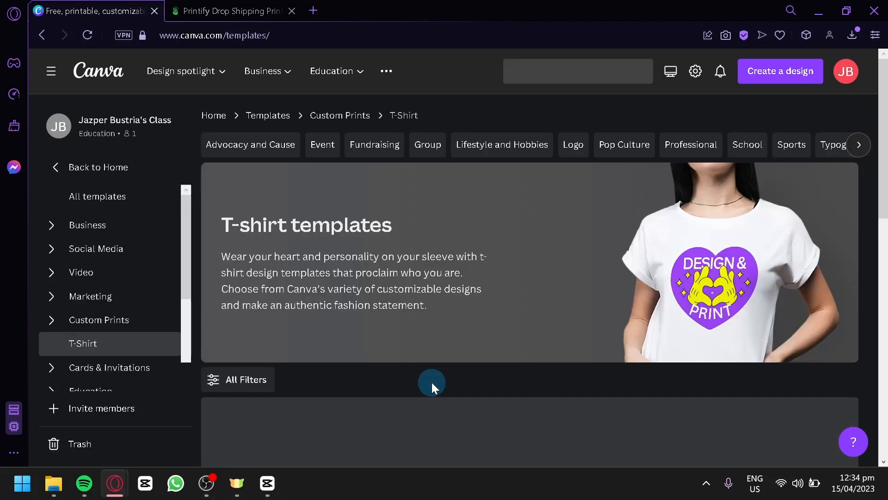
Browse the gallery of ready-made T-shirt templates to examine the available designs.
scroll(431, 382, down, 5)
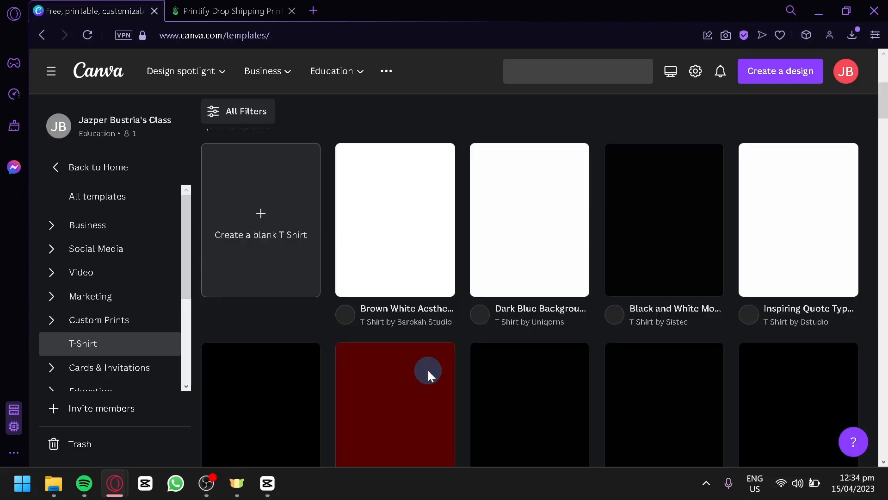
scroll(428, 373, down, 4)
scroll(427, 373, up, 4)
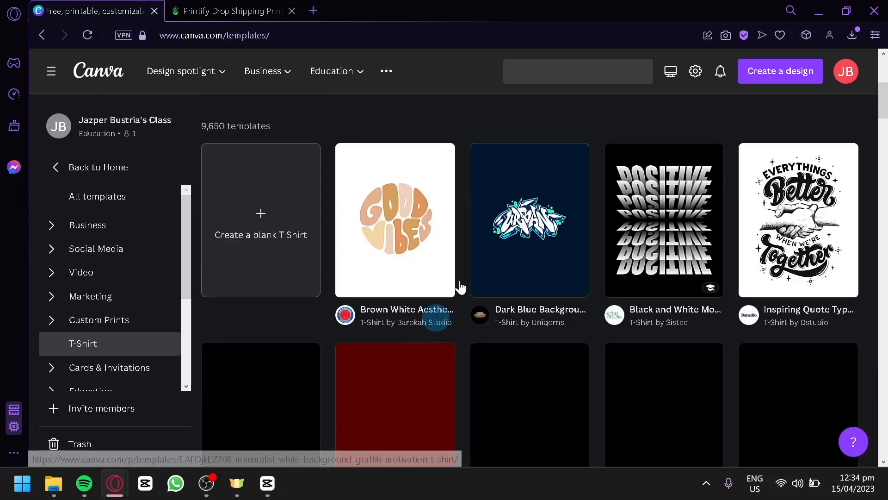
scroll(556, 296, down, 2)
scroll(745, 218, down, 4)
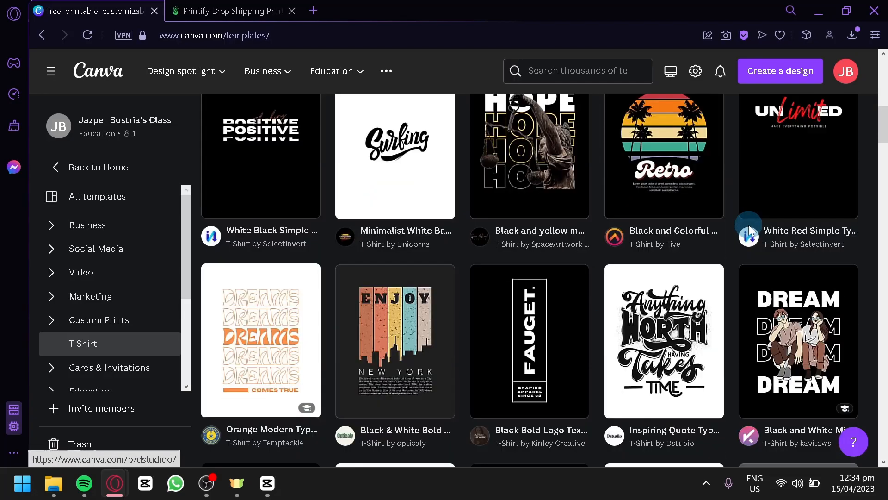
scroll(401, 302, down, 4)
scroll(470, 231, up, 4)
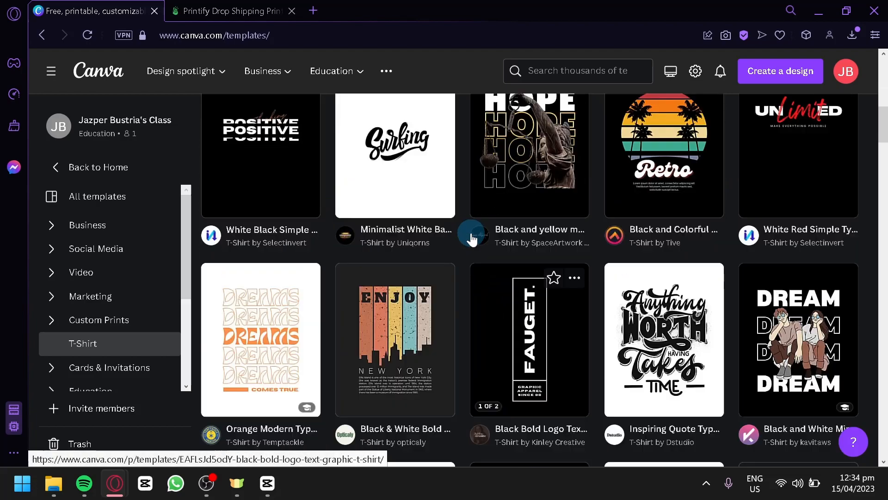
scroll(447, 225, down, 8)
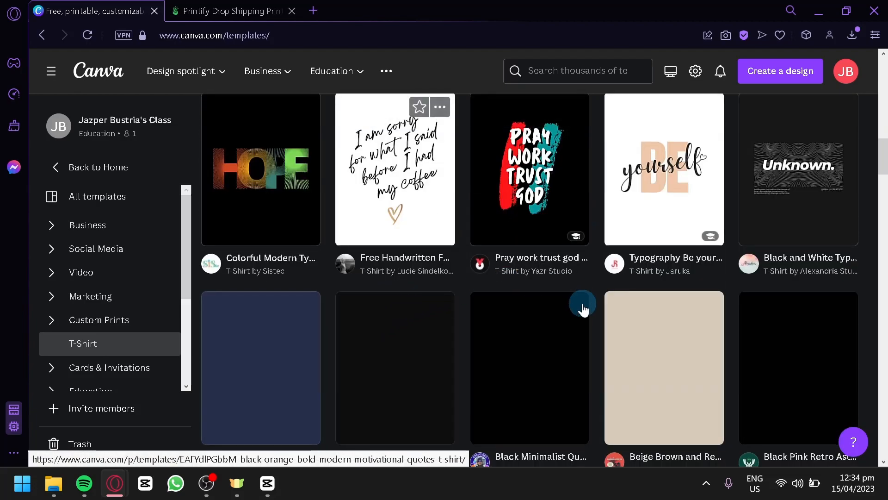
mouse_move(583, 309)
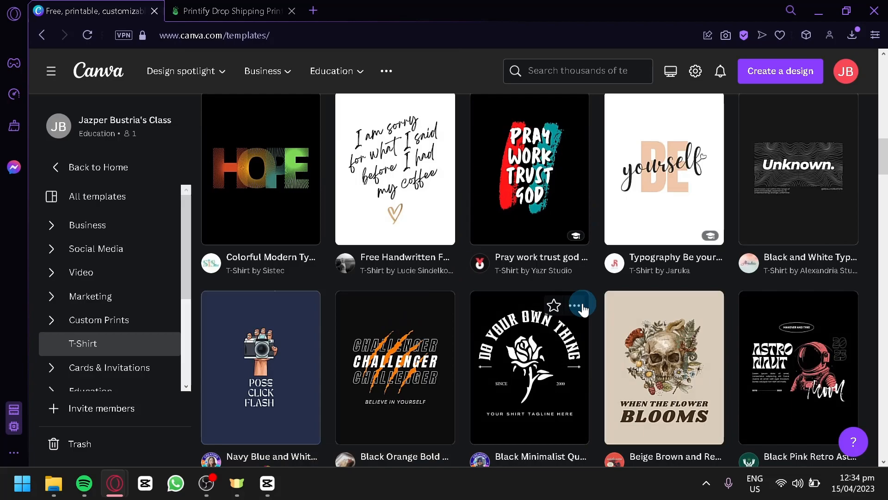
scroll(583, 308, down, 7)
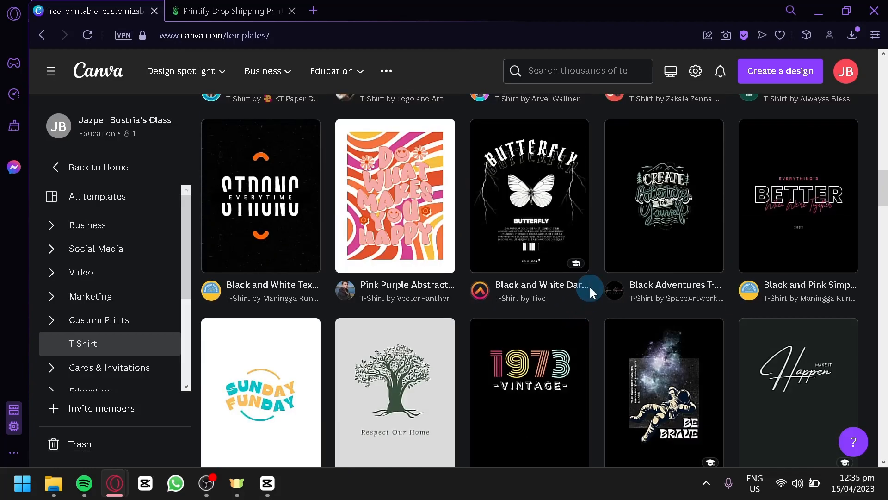
scroll(590, 286, down, 5)
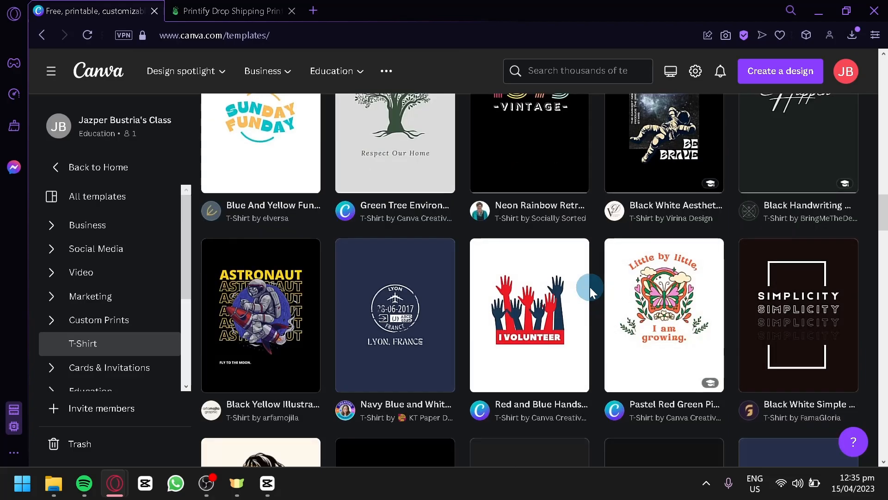
scroll(590, 287, down, 2)
scroll(590, 287, down, 2)
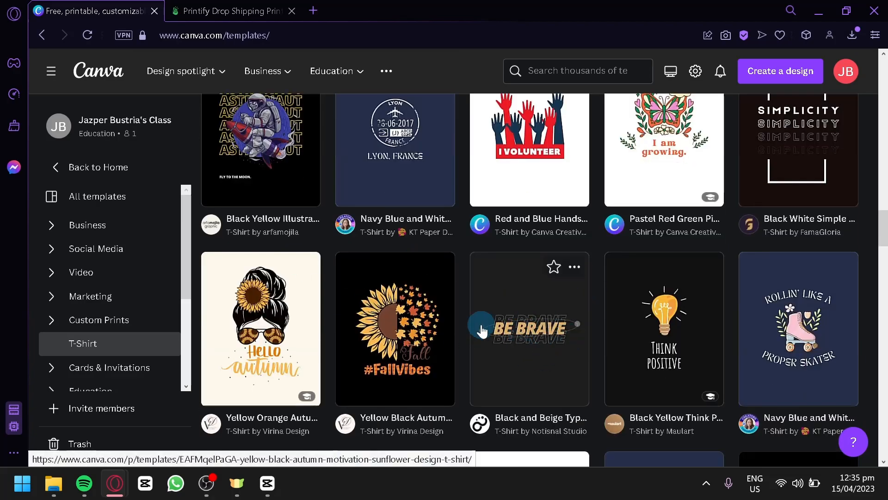
scroll(472, 312, down, 4)
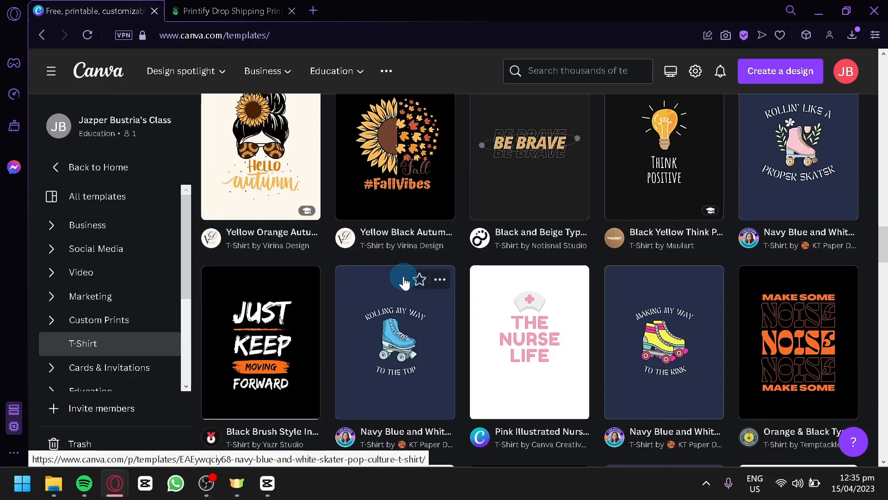
scroll(513, 298, down, 5)
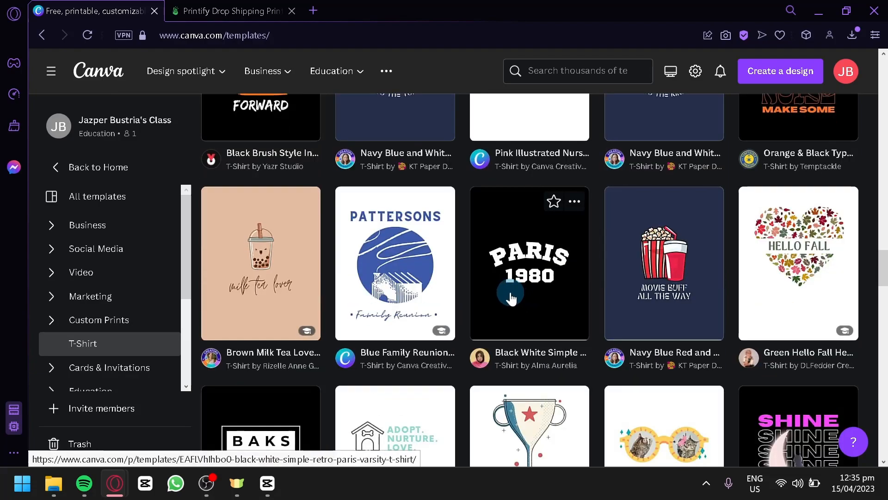
scroll(510, 298, down, 20)
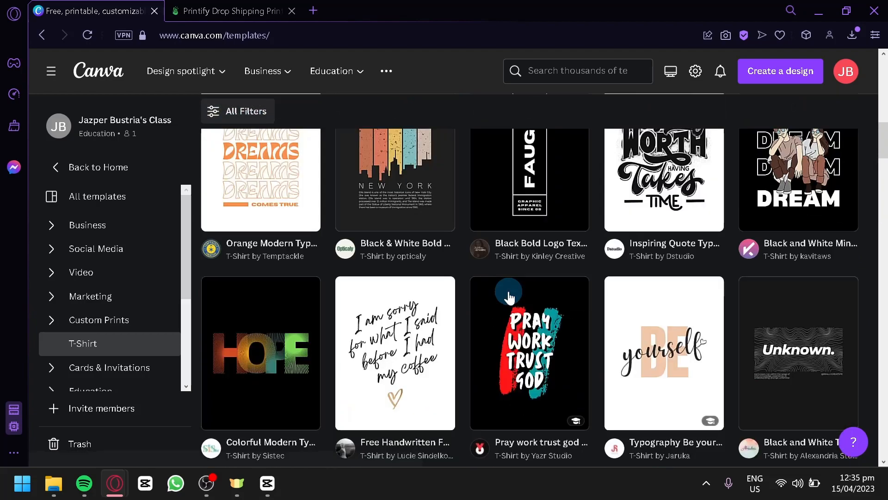
Create a blank T-Shirt design from the T-shirt templates page.
scroll(509, 298, up, 20)
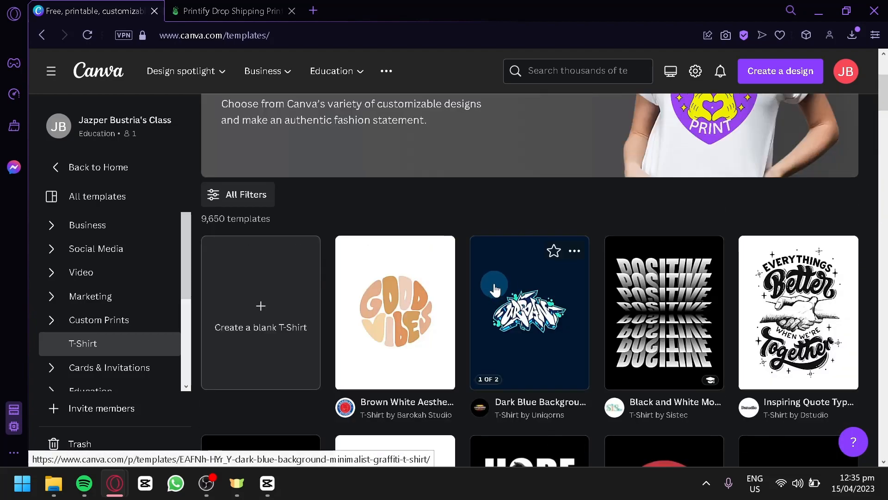
click(290, 287)
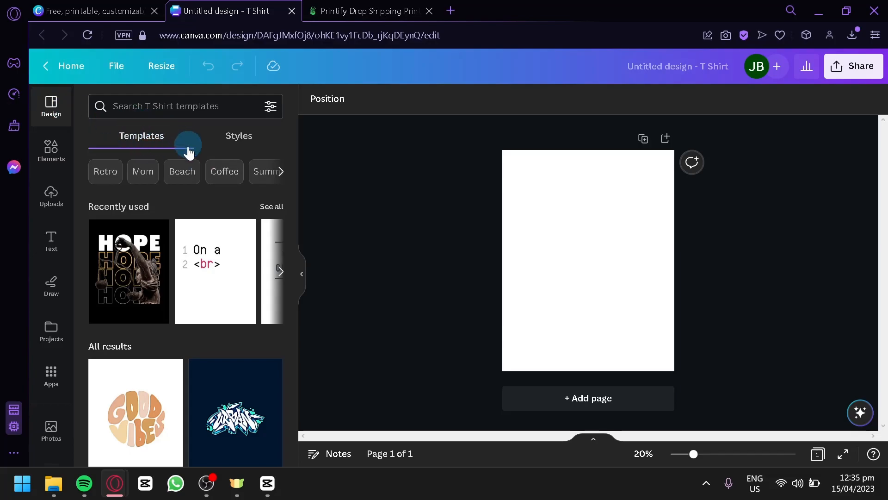
Look through the T-shirt templates offered in the editor, and the style combinations, color palettes and font sets.
scroll(222, 258, down, 6)
scroll(224, 259, down, 10)
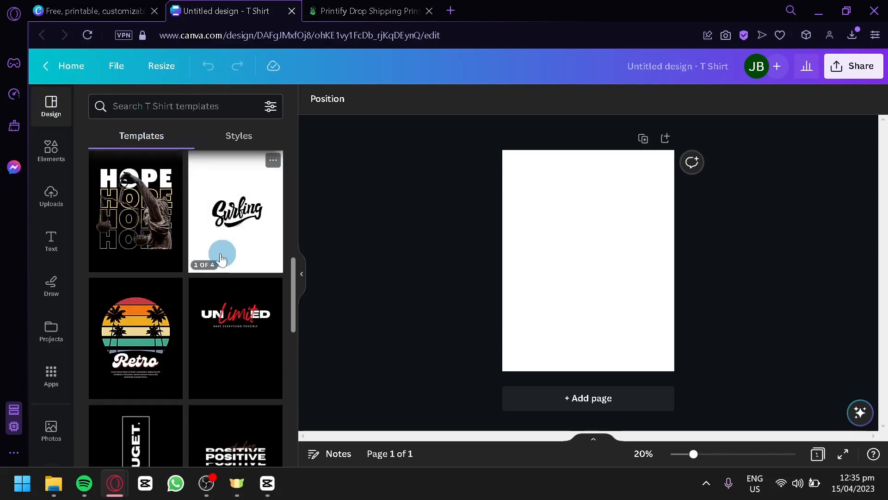
scroll(214, 260, down, 5)
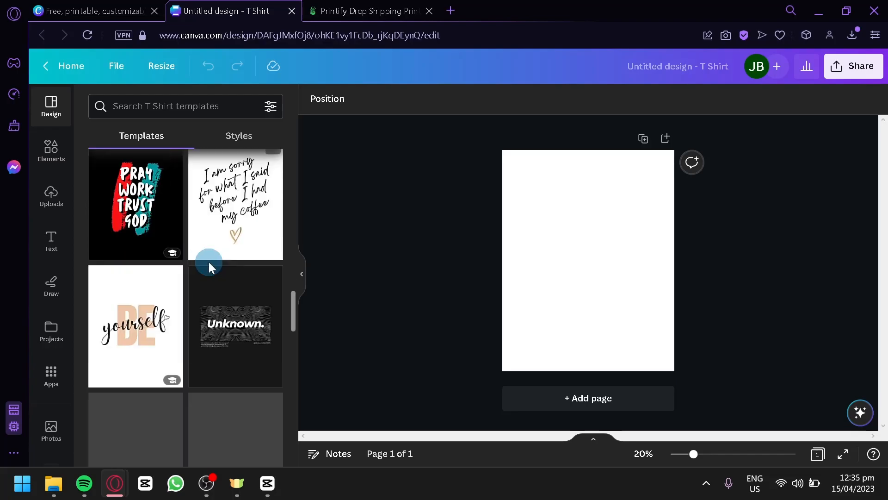
scroll(225, 281, down, 10)
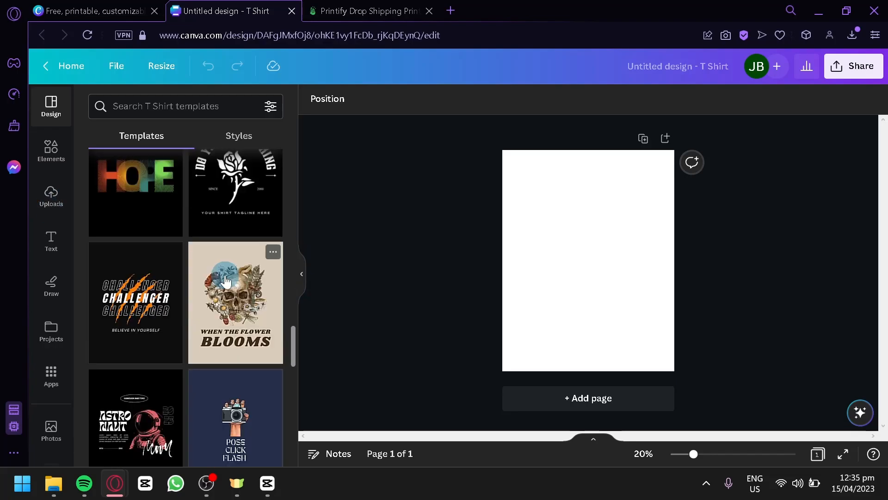
click(235, 139)
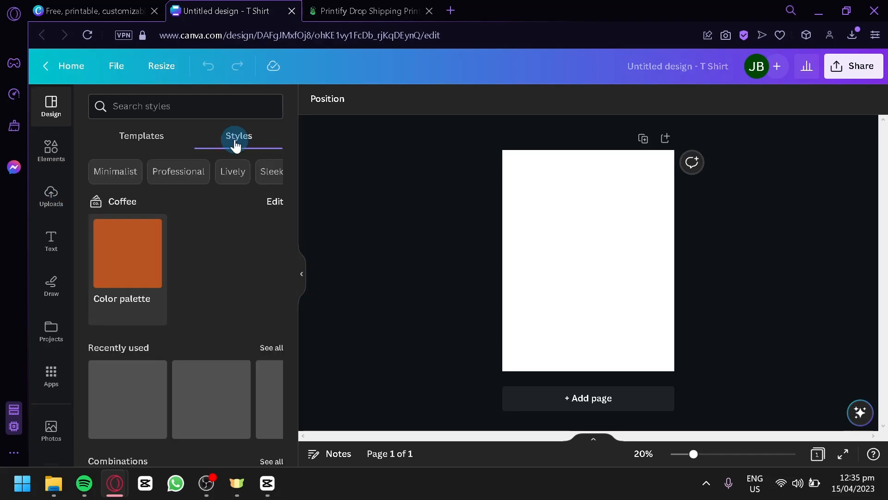
scroll(231, 259, down, 2)
scroll(225, 282, down, 4)
scroll(153, 253, down, 2)
scroll(181, 290, up, 2)
scroll(182, 313, down, 2)
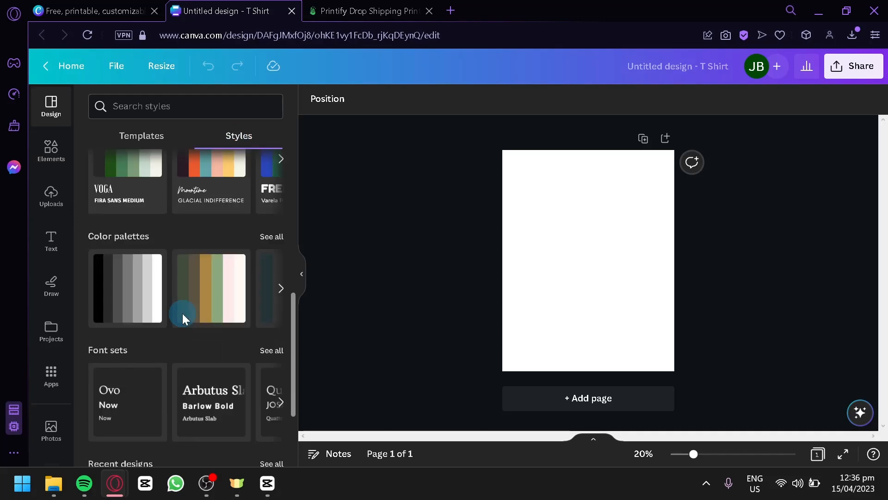
scroll(192, 340, down, 3)
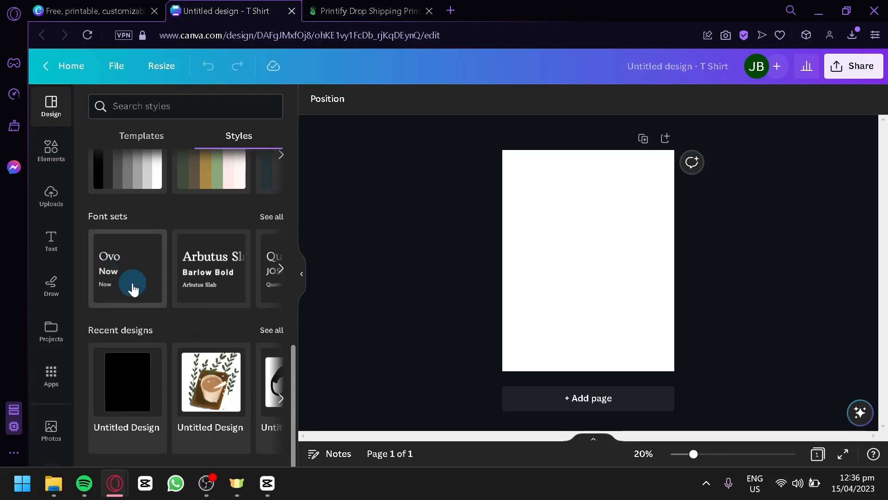
scroll(174, 302, up, 10)
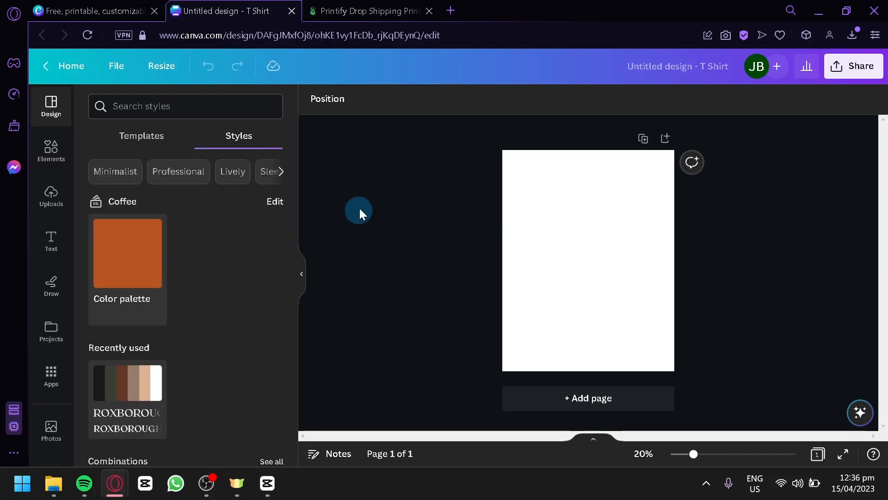
Search the elements for "background" and show all matching graphics.
click(51, 156)
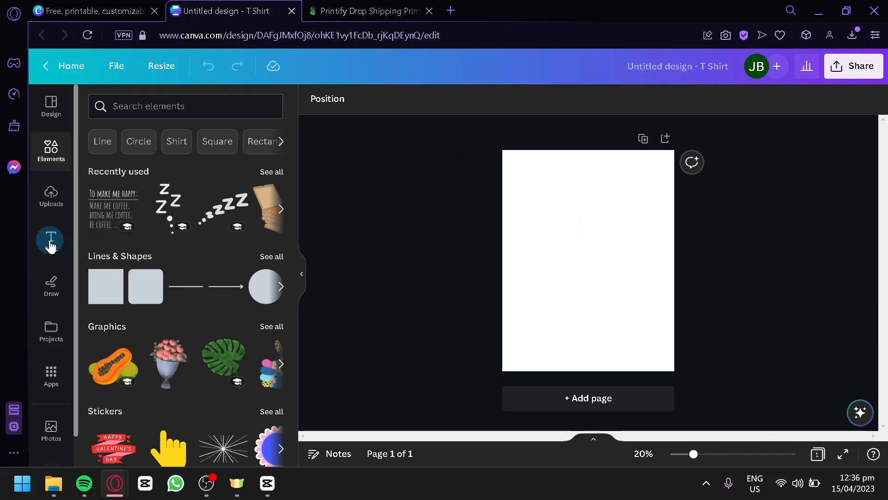
click(144, 115)
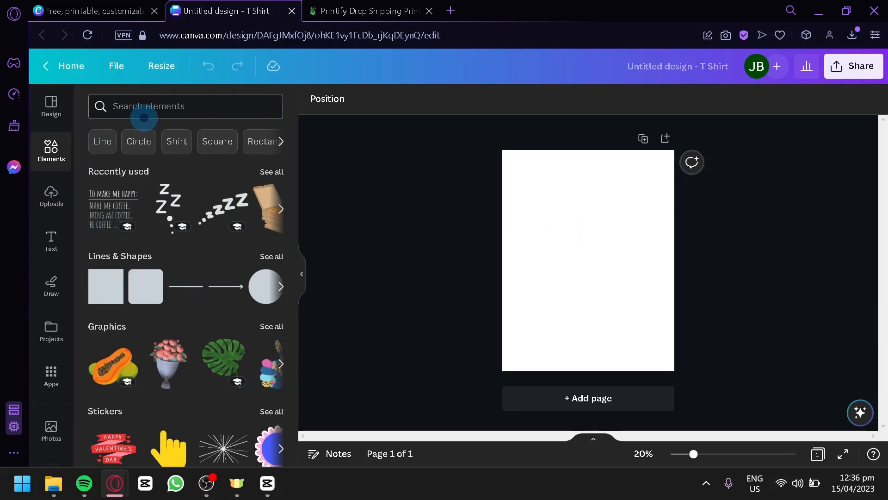
text(background)
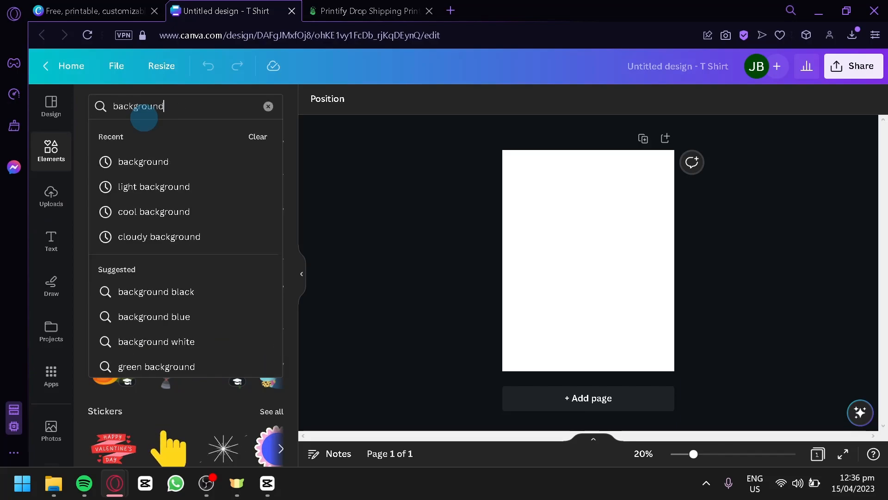
key(Return)
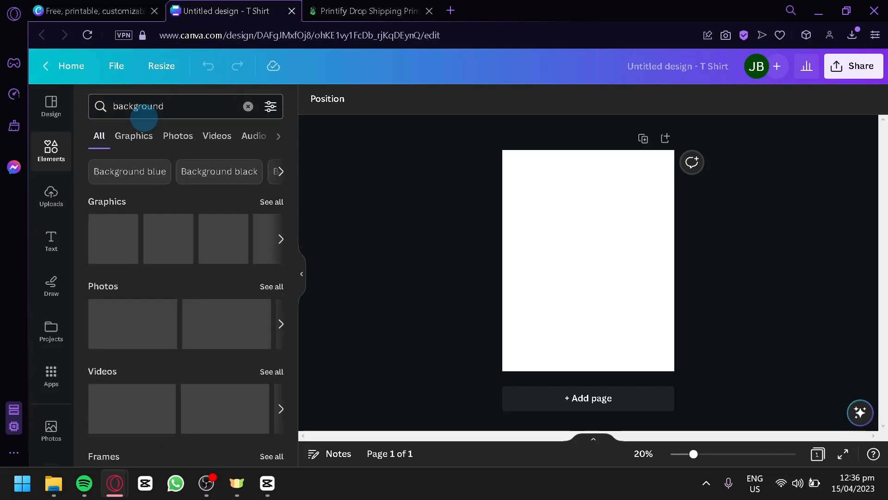
click(277, 203)
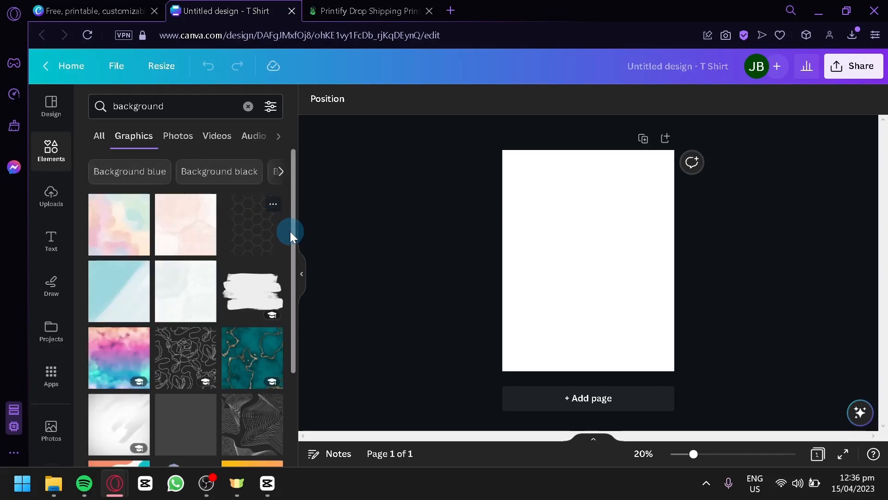
Add the line-art rose background graphic to the page, enlarge it and center it in the page's upper half.
drag(296, 235, 288, 418)
drag(297, 333, 287, 242)
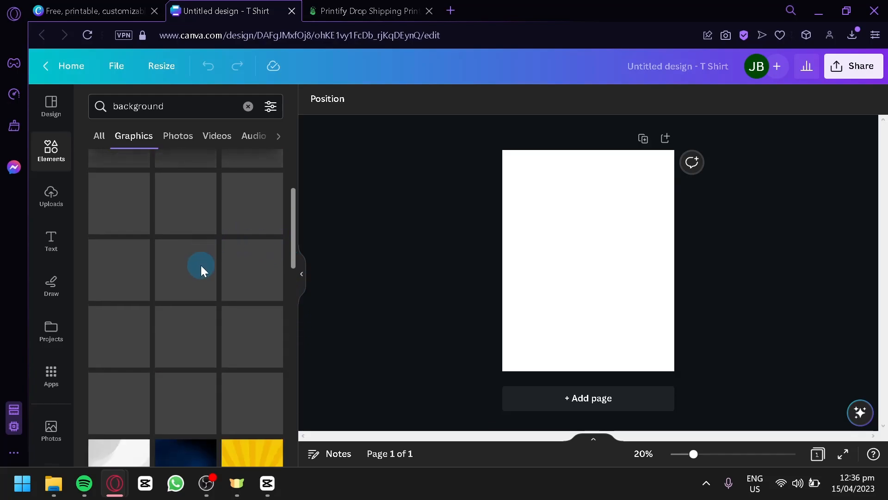
click(182, 212)
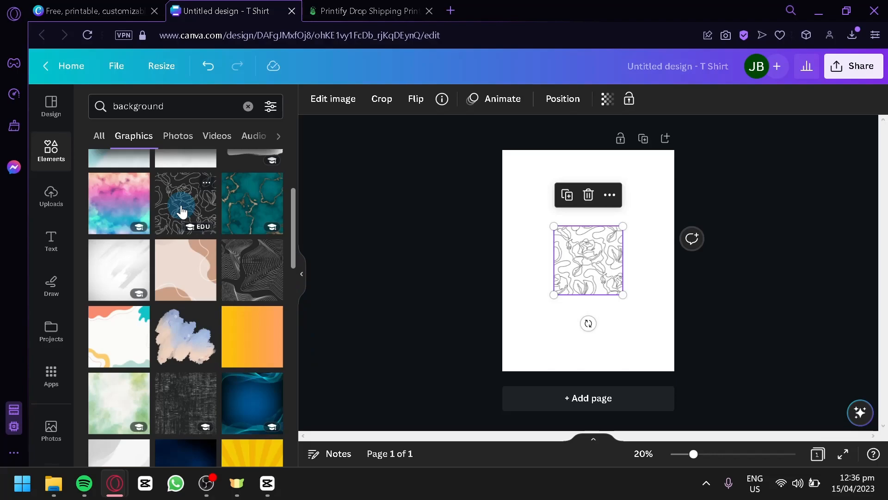
drag(555, 292, 519, 329)
drag(583, 287, 594, 264)
click(426, 233)
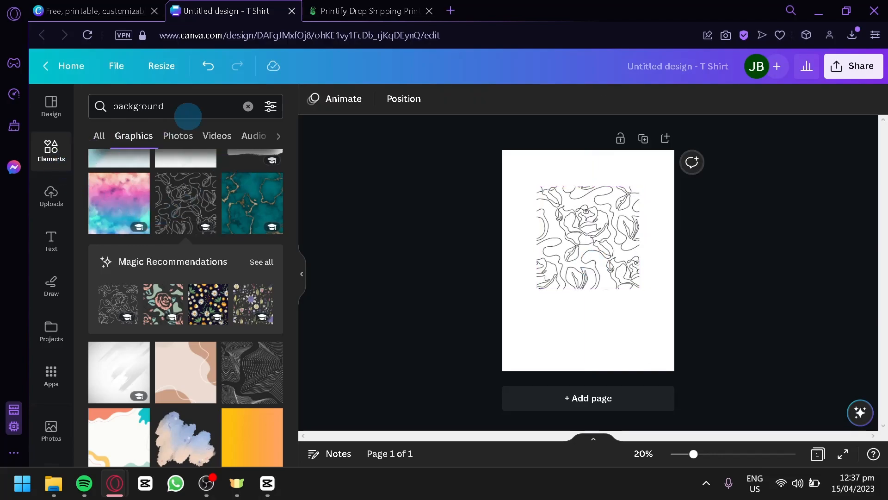
Add a square shape, size it to cover the line-art rose graphic exactly, and fill it with solid black.
click(55, 157)
drag(188, 293, 639, 290)
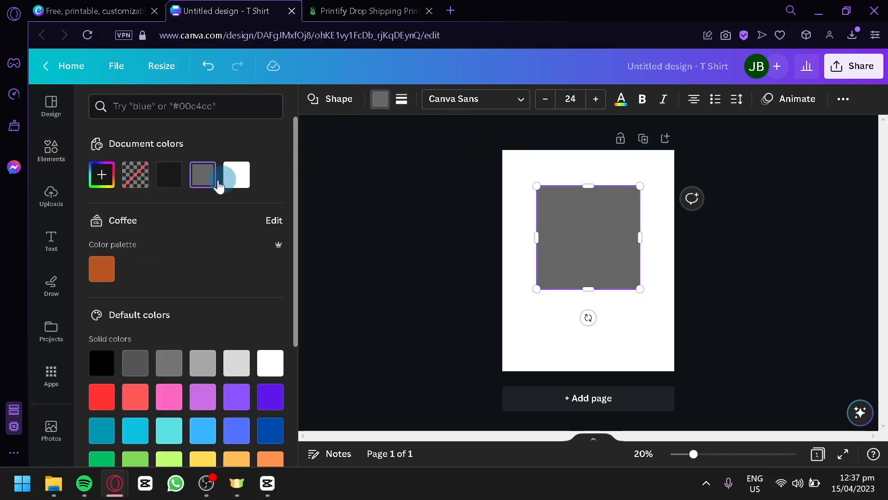
click(170, 182)
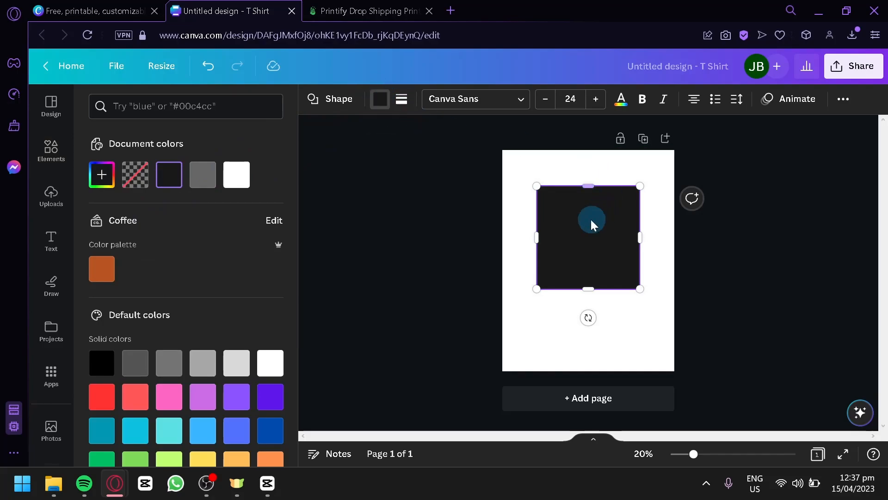
click(95, 365)
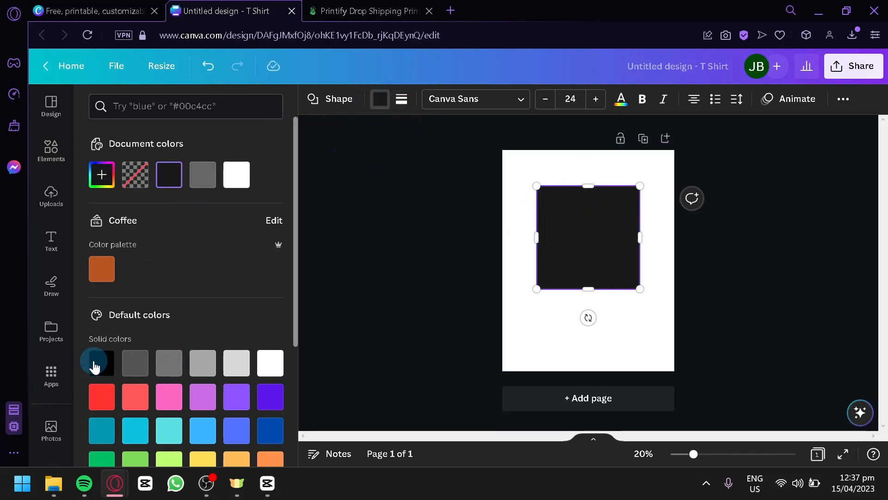
Change the square's fill to a linear gradient from #000000 at its top to #555555 at its bottom.
click(99, 178)
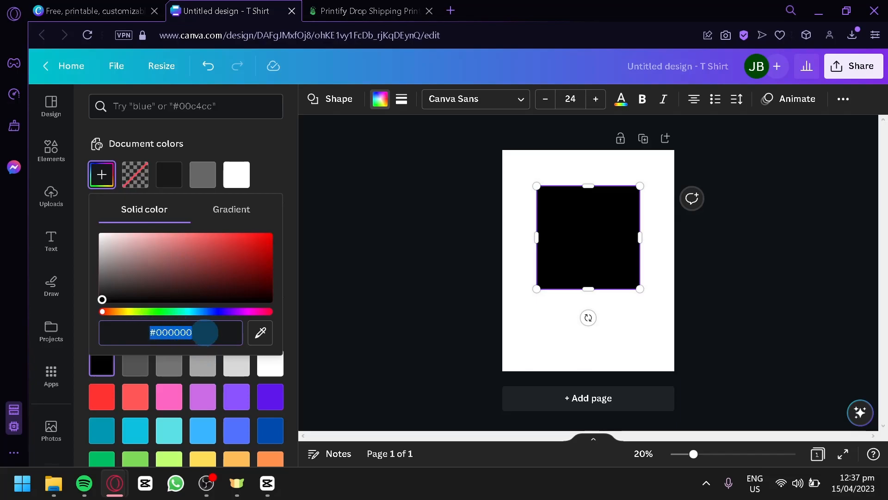
drag(211, 255, 102, 331)
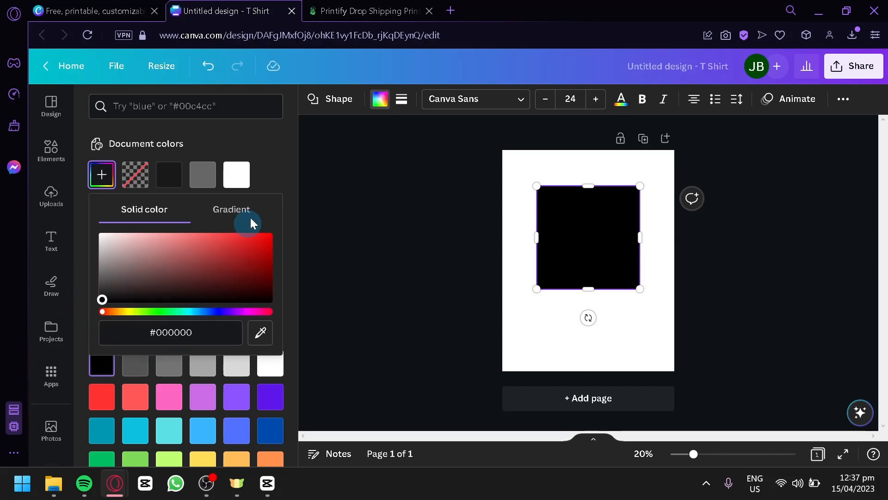
click(235, 210)
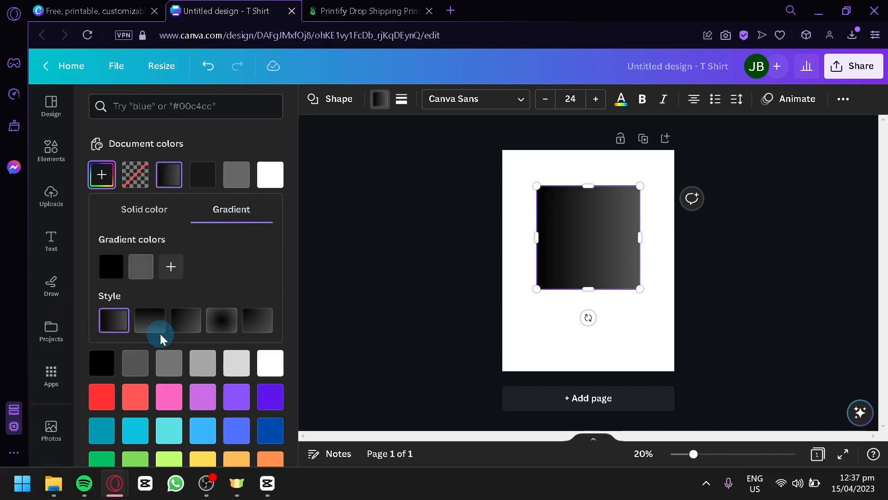
click(149, 320)
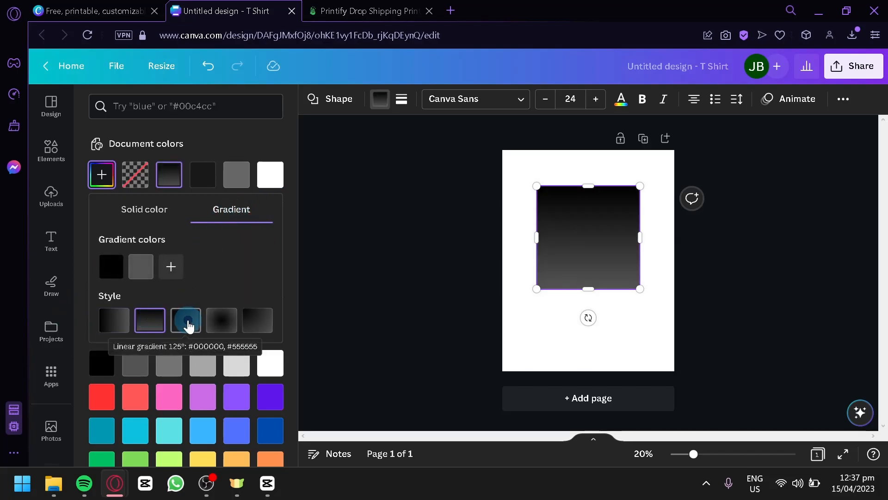
click(187, 324)
click(213, 326)
click(152, 323)
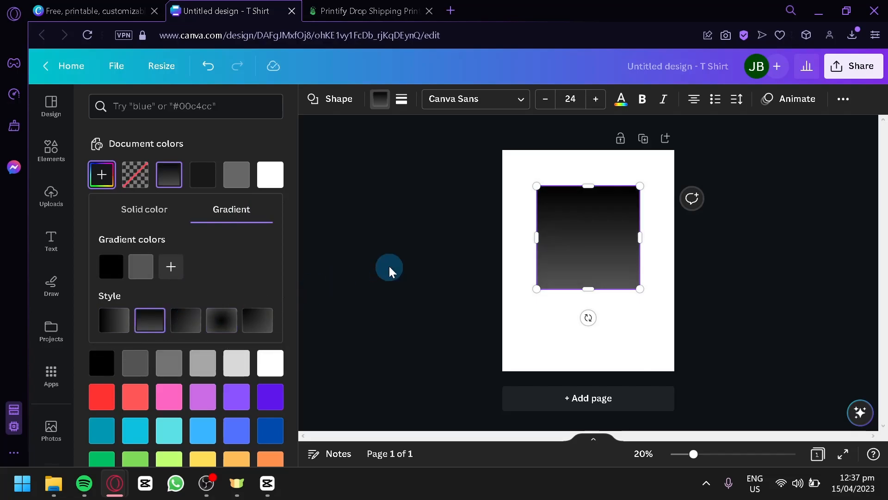
Send the gradient square to the back, behind the line-art rose graphic.
click(608, 193)
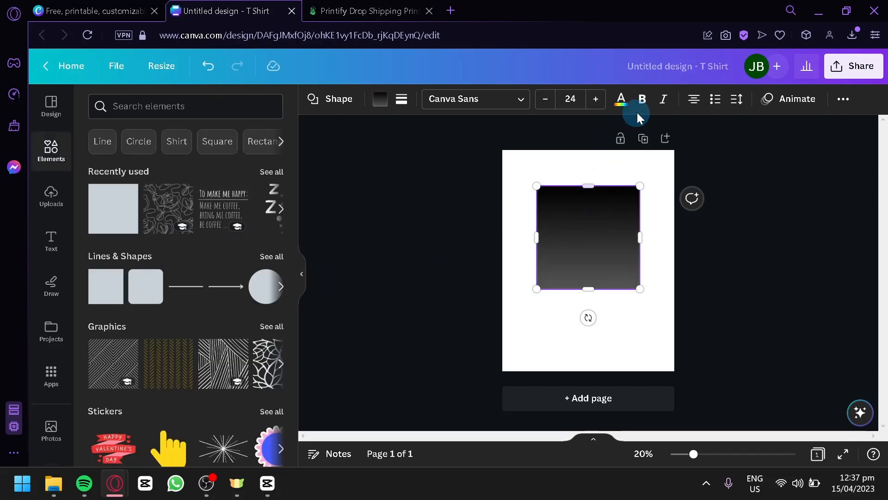
click(844, 99)
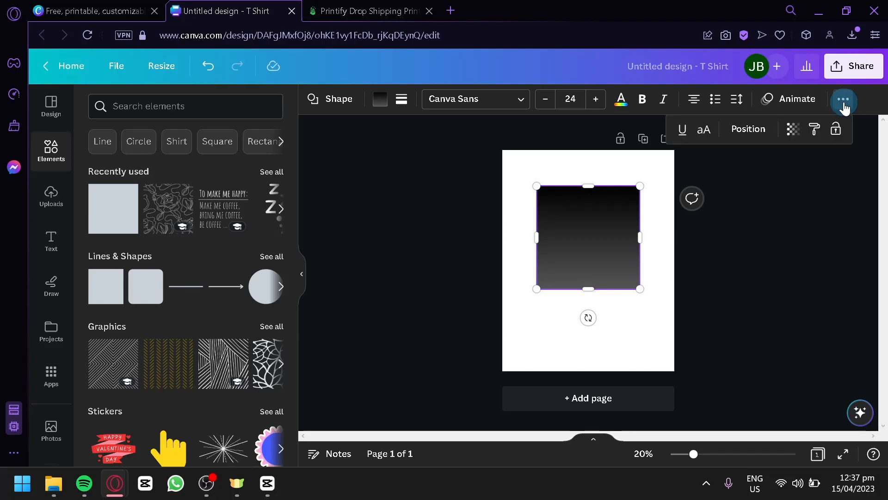
click(749, 130)
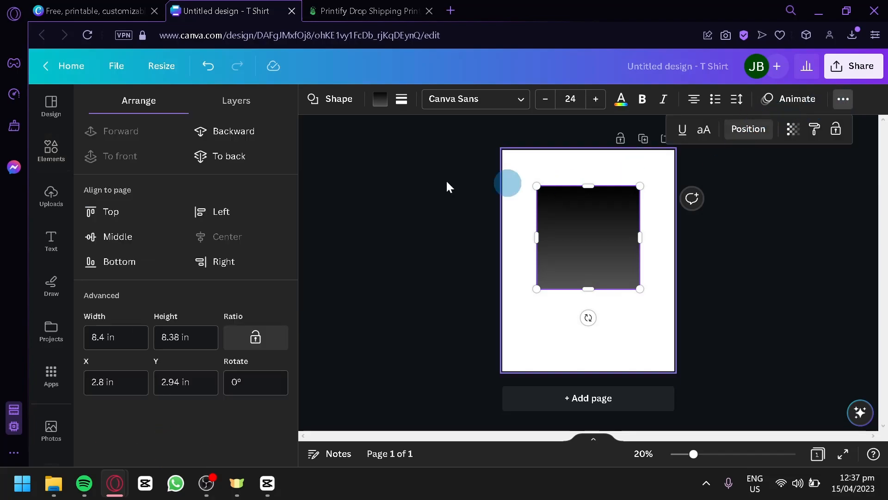
click(232, 158)
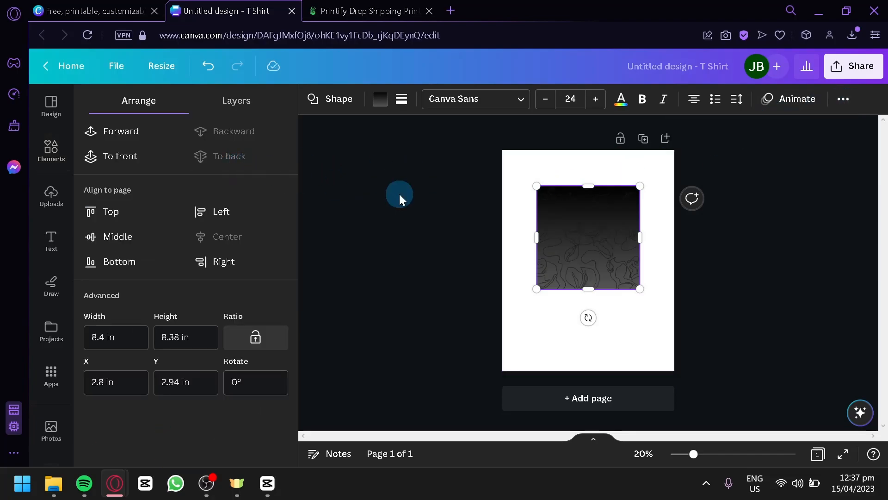
Recolor the line-art rose graphic over the gradient square to white.
click(584, 278)
click(577, 254)
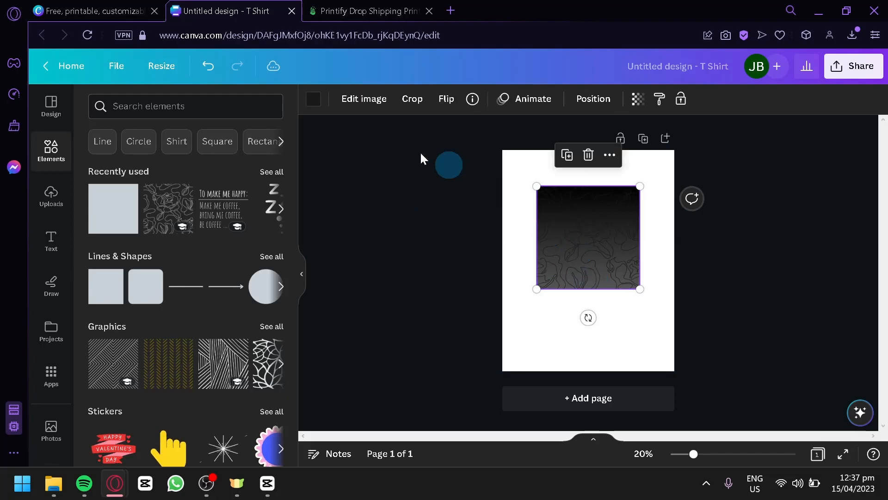
click(313, 100)
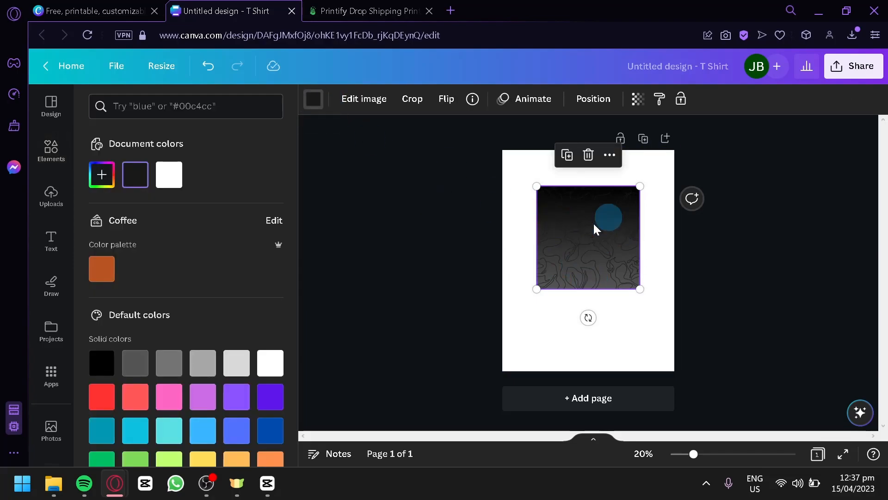
click(178, 176)
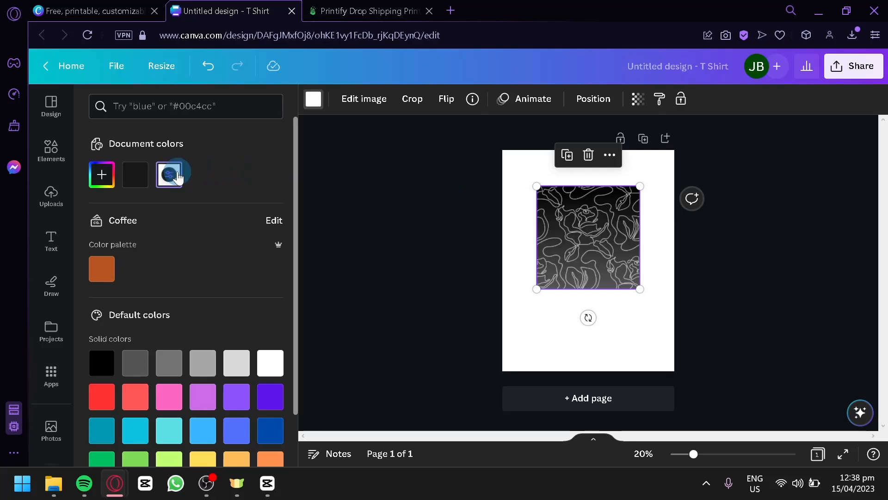
click(574, 276)
click(168, 177)
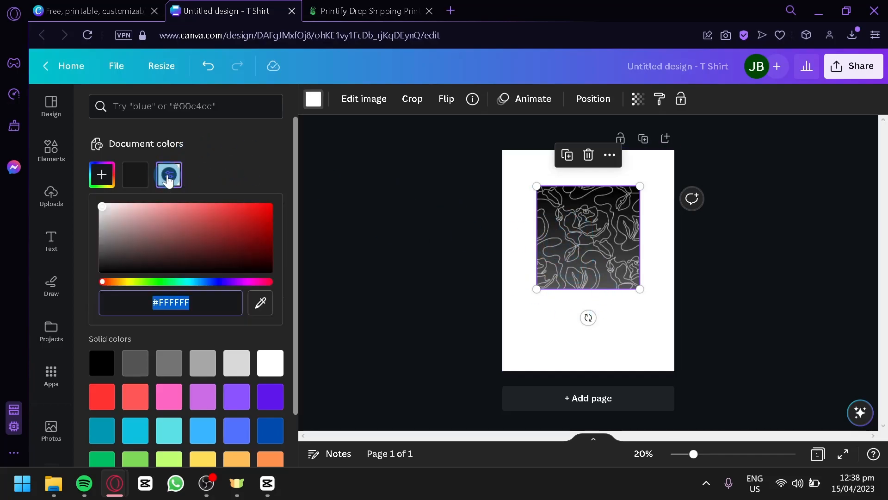
click(100, 187)
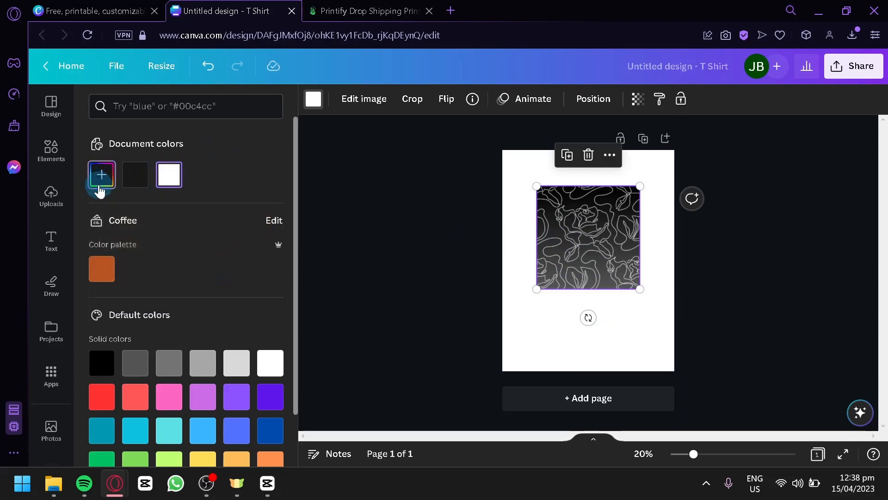
click(100, 185)
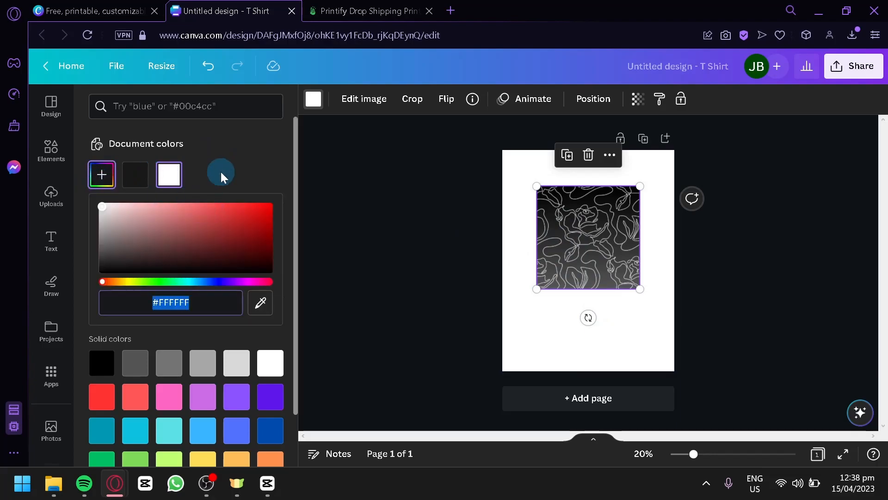
click(221, 173)
click(595, 314)
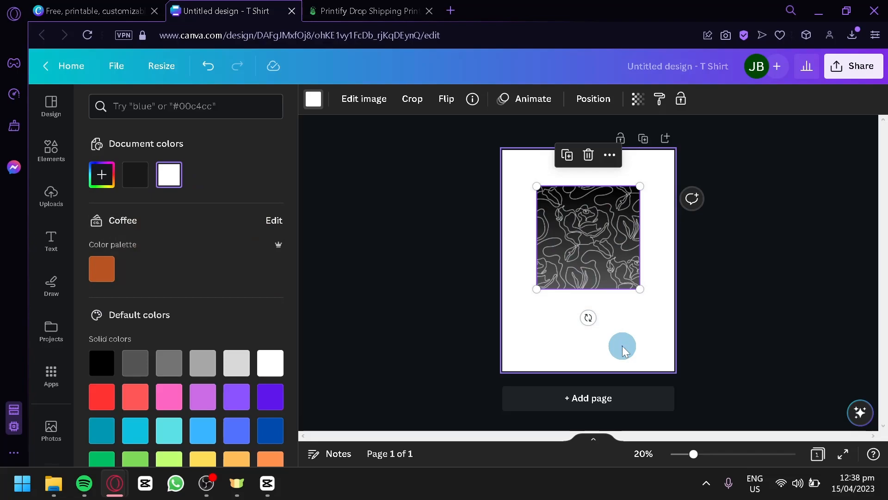
click(721, 306)
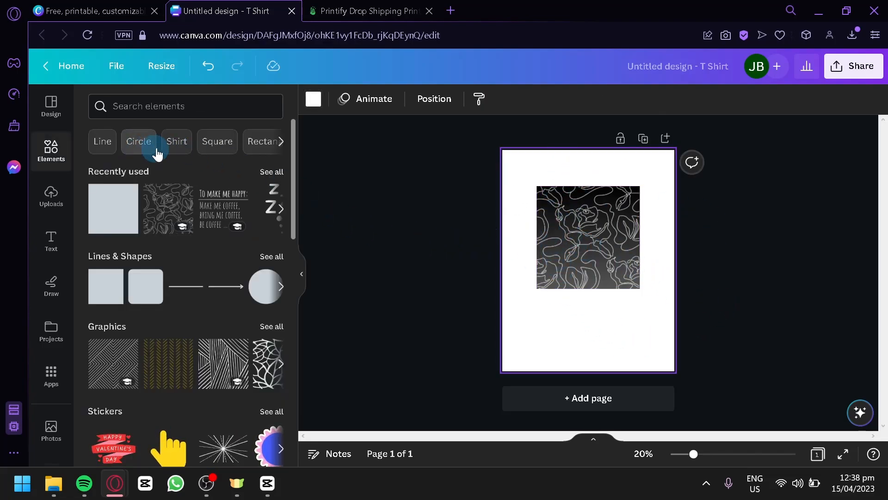
Search the element graphics for "box line" and "line box" and look through the matches for a frame.
click(208, 110)
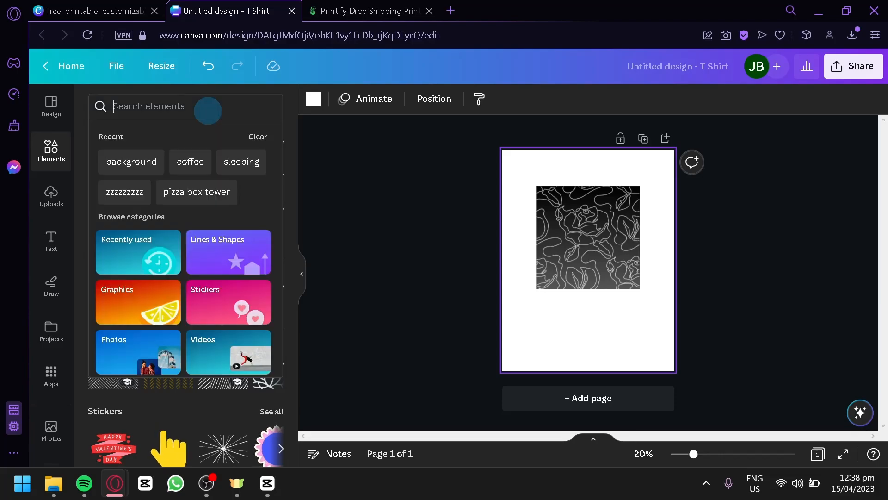
text(box line)
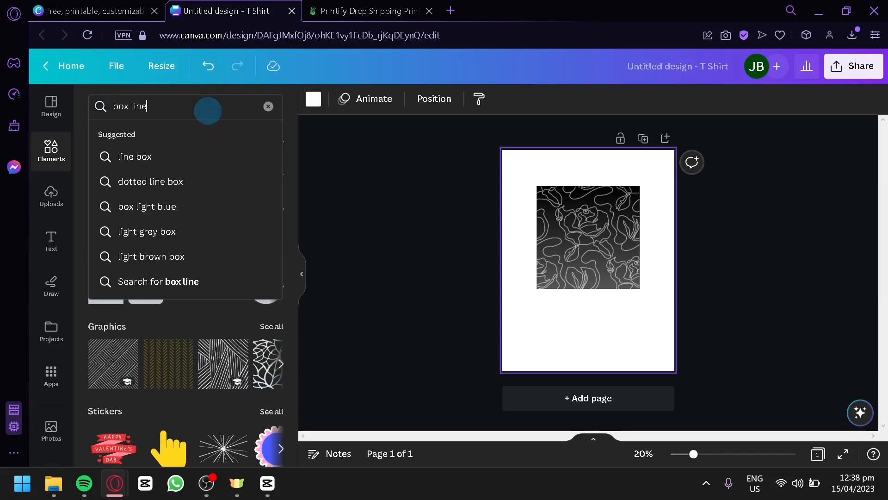
key(Return)
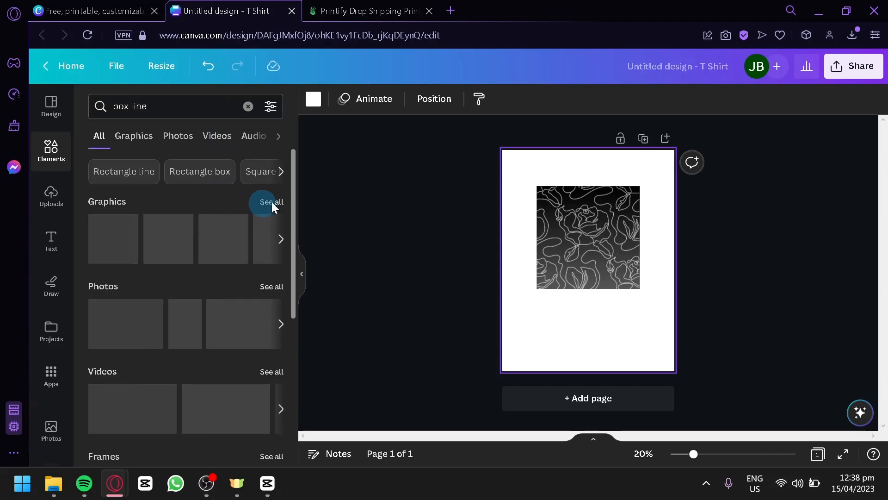
click(265, 202)
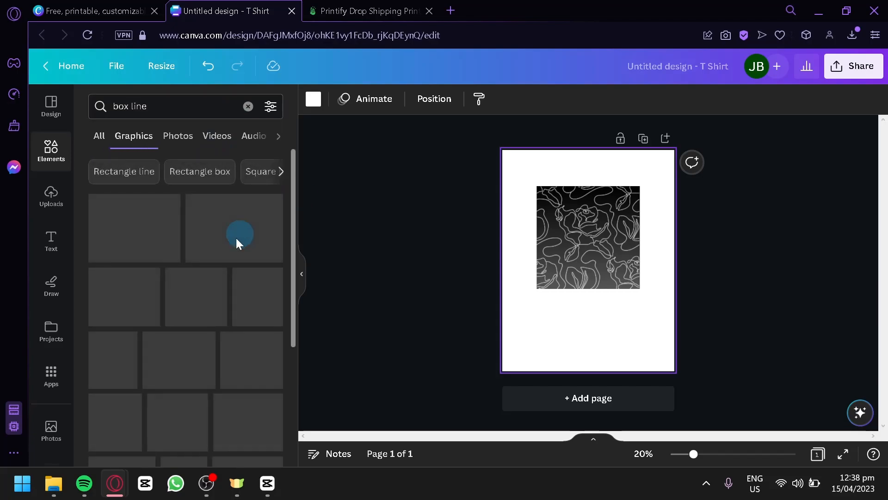
scroll(185, 259, down, 8)
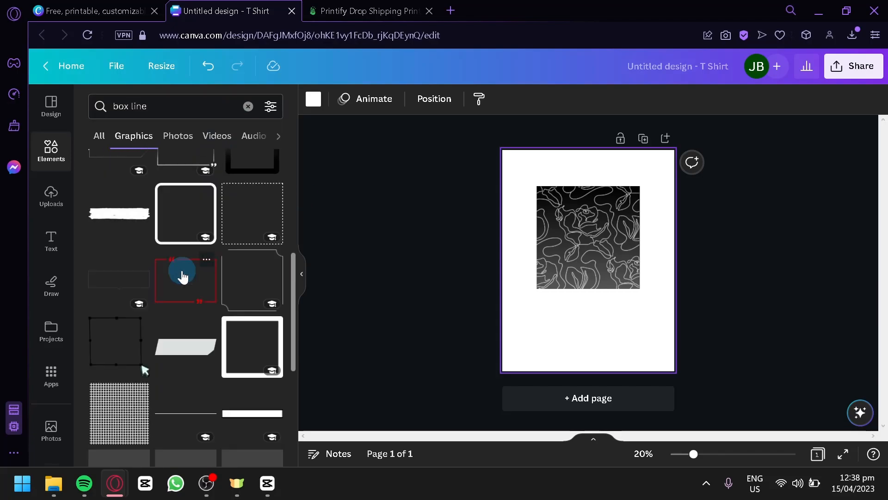
scroll(163, 293, down, 10)
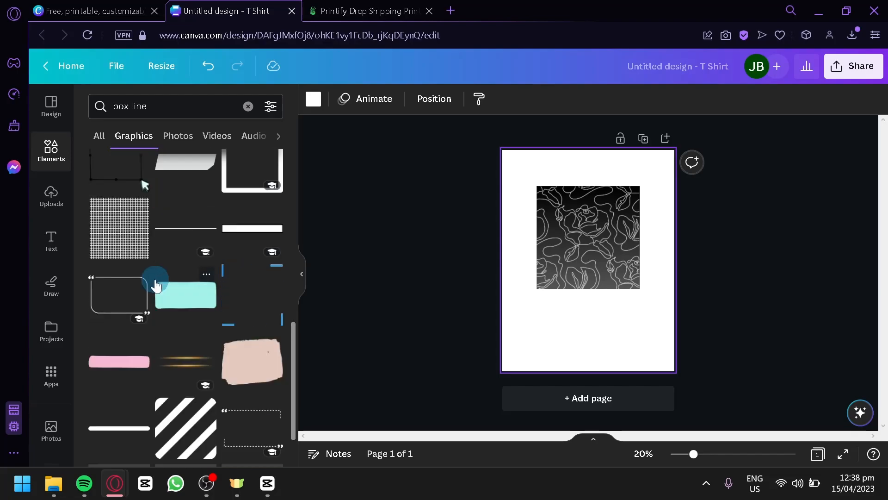
scroll(155, 285, down, 10)
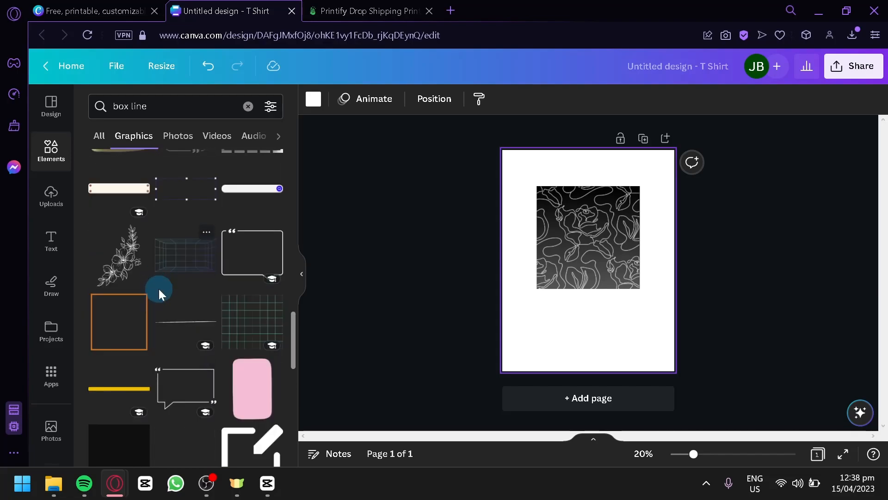
scroll(199, 291, down, 2)
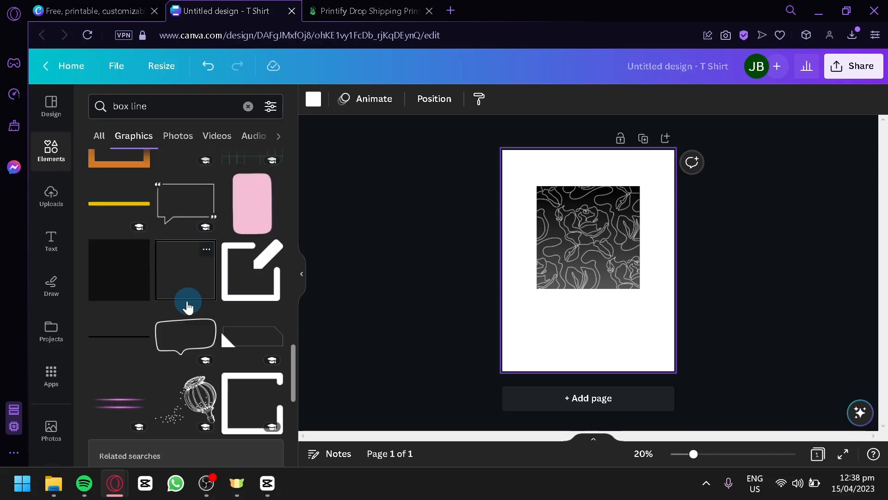
scroll(143, 279, down, 2)
scroll(138, 278, up, 2)
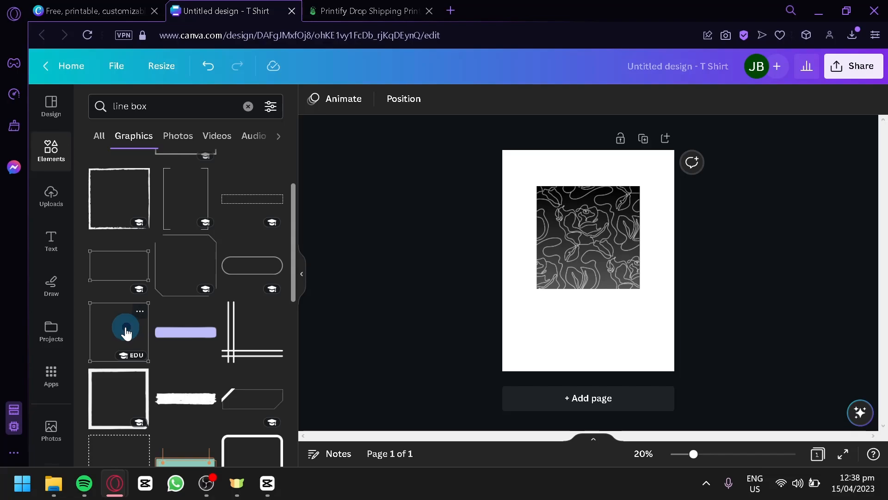
Add the thin square frame with small corner squares, enlarge it to surround the rose square, and nudge it into even alignment.
click(126, 332)
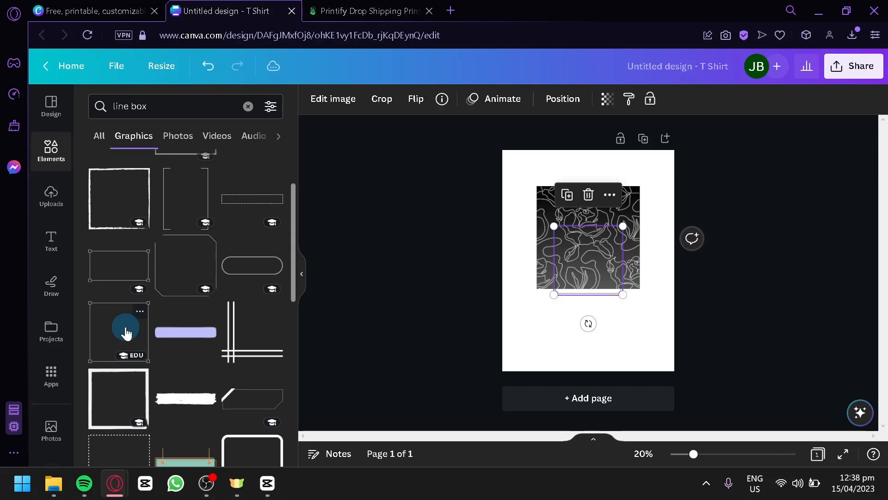
drag(535, 284, 646, 298)
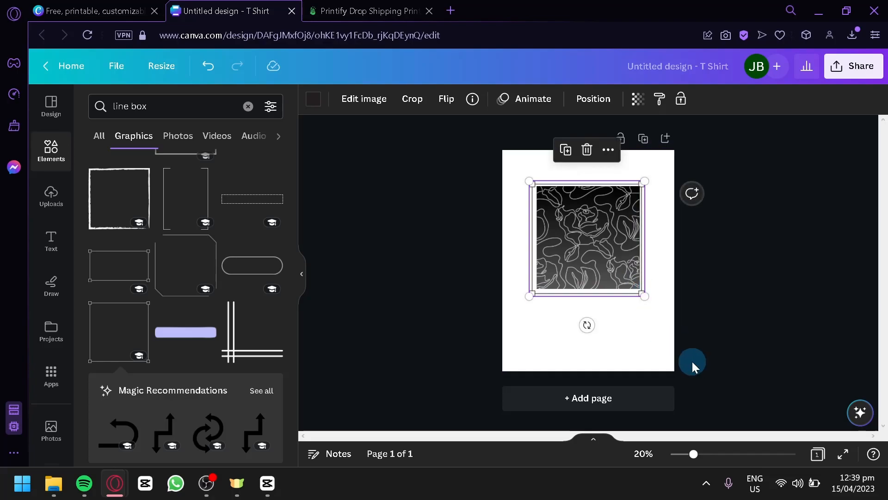
key(Up)
key(Right)
key(Right)
key(Up)
click(704, 259)
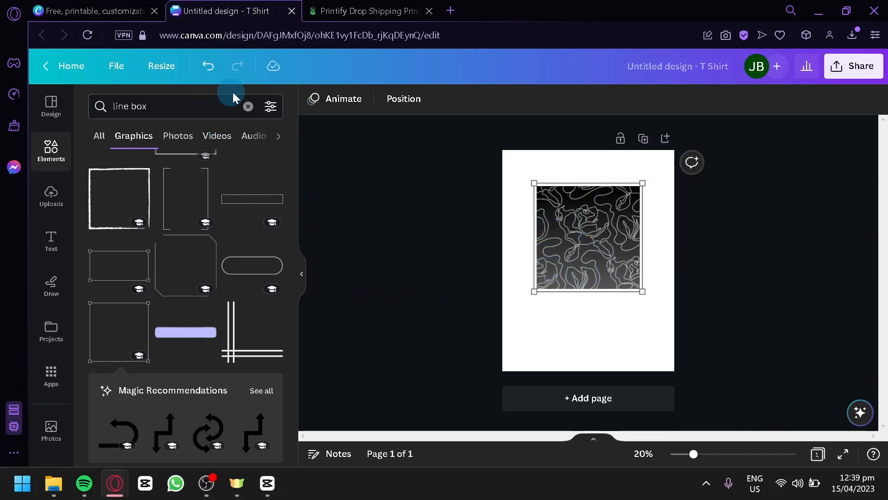
Search the element graphics for "box line" and add the perspective grid room graphic to the page.
click(248, 105)
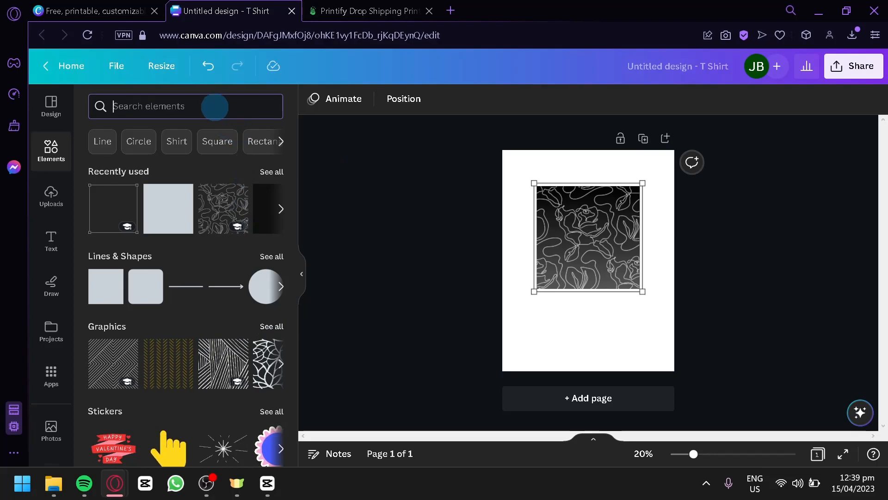
text(box line)
key(Return)
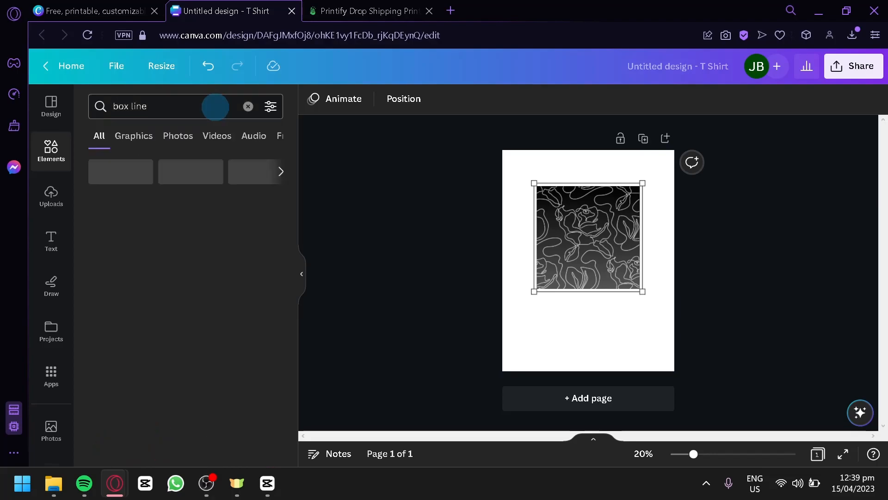
scroll(211, 279, down, 4)
scroll(211, 279, up, 4)
click(274, 202)
scroll(267, 201, down, 5)
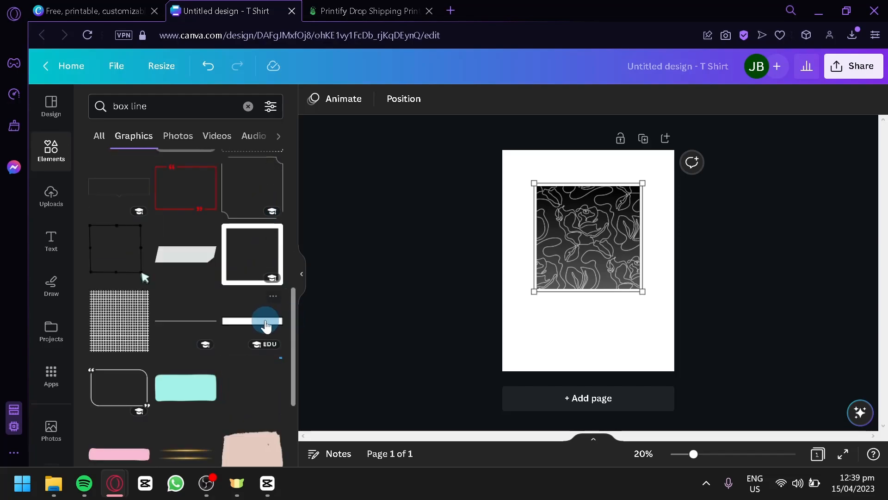
scroll(259, 320, down, 7)
scroll(242, 321, down, 2)
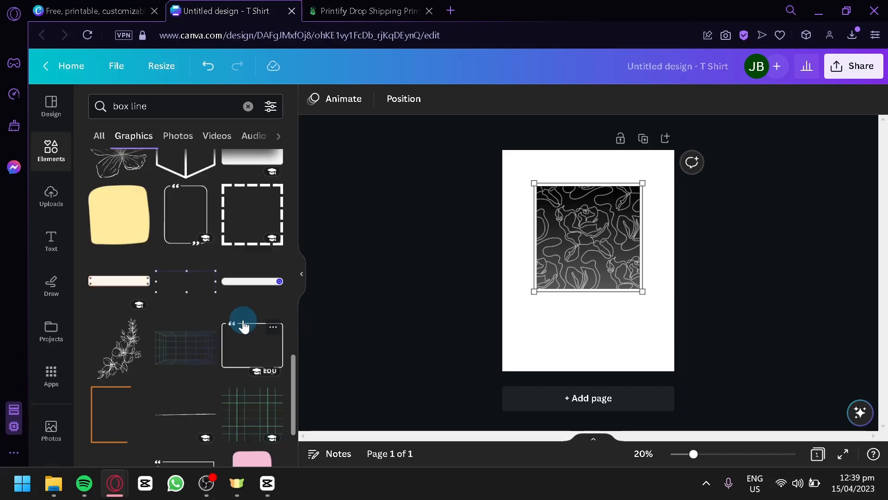
click(186, 356)
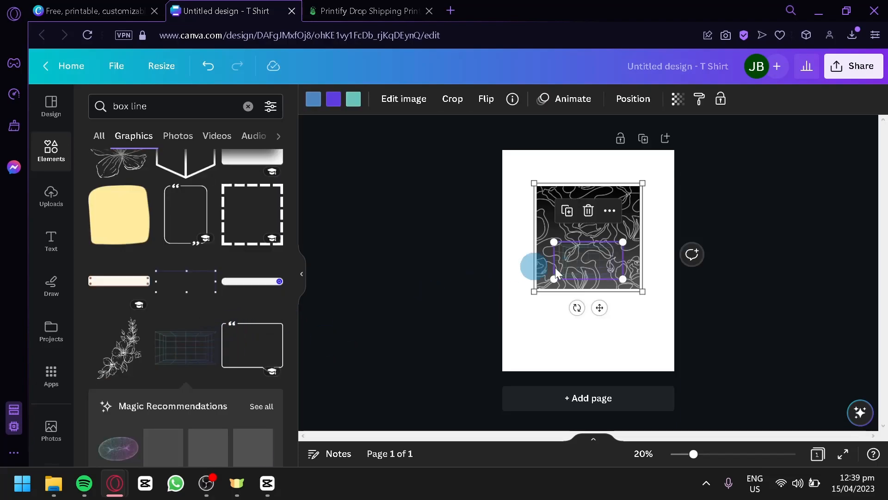
Enlarge the perspective grid graphic, rotate it 90°, and centre it so that it covers the whole page.
drag(484, 351, 460, 354)
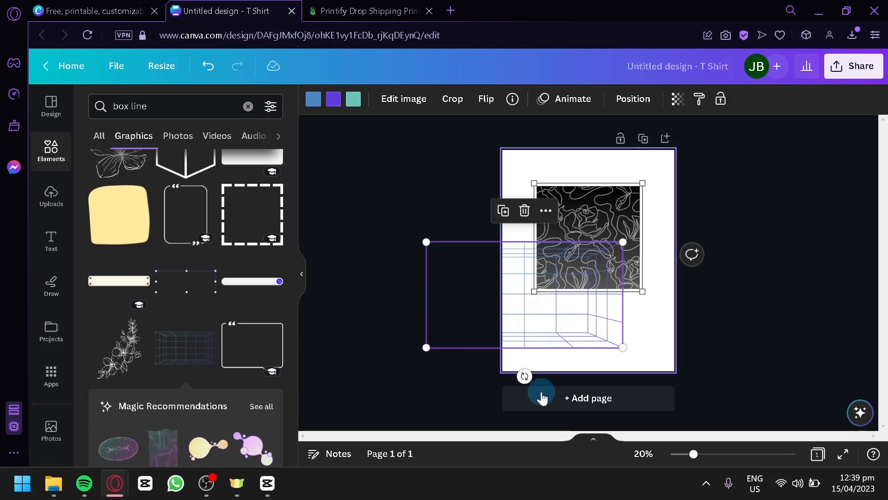
drag(521, 373, 329, 291)
drag(489, 347, 532, 300)
drag(608, 346, 641, 323)
drag(650, 128, 726, 111)
drag(615, 317, 605, 318)
mouse_move(652, 377)
mouse_down()
mouse_move(694, 406)
mouse_move(659, 372)
mouse_up()
Recolor the grid graphic's blue lines to #231f20, its purple lines to dark gray and its teal lines to medium gray.
click(314, 99)
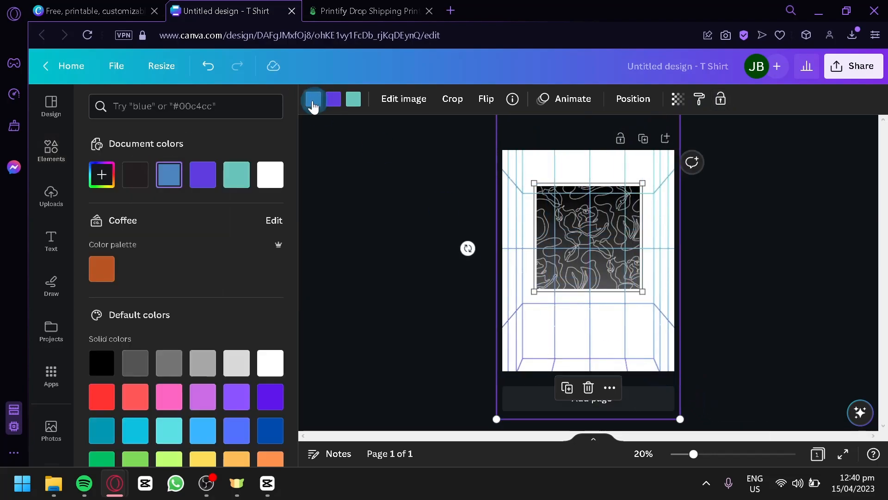
click(128, 185)
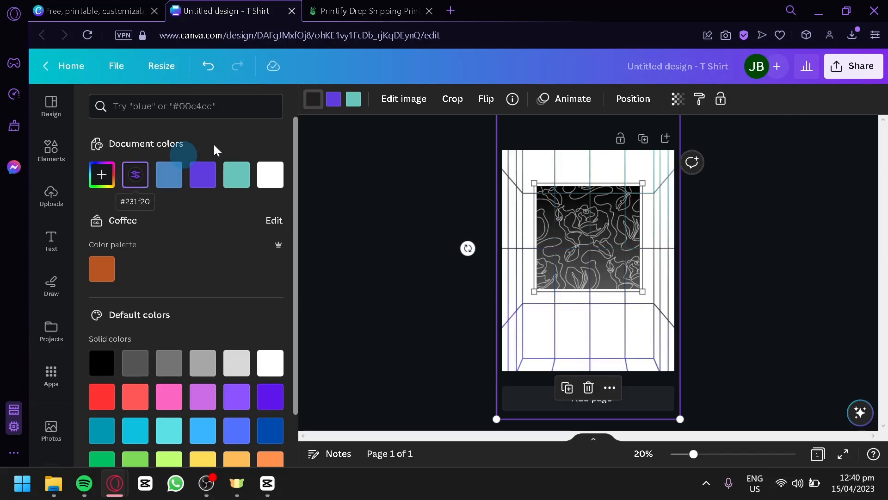
click(341, 100)
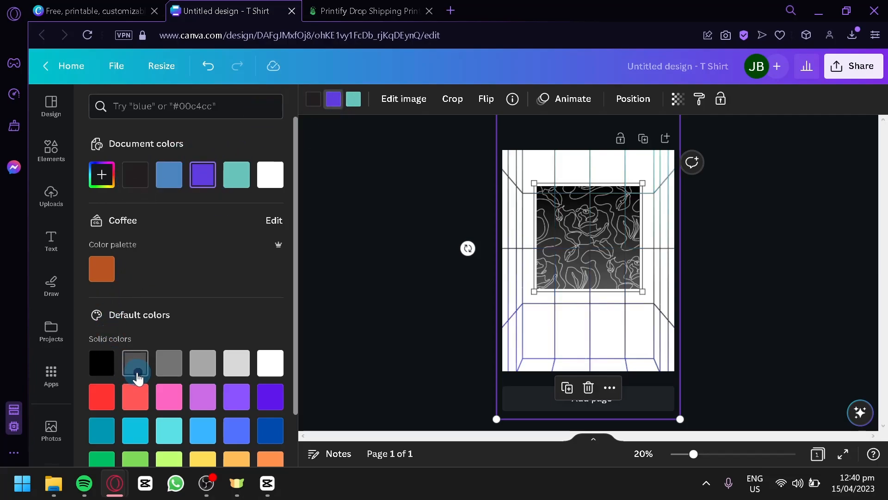
click(354, 99)
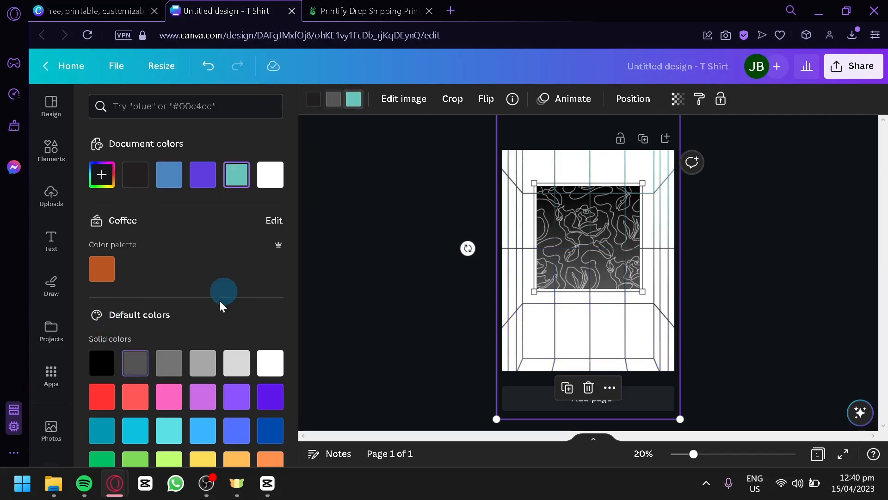
click(170, 365)
Send the grid graphic to the back, behind the rose square and its frame, and deselect it.
click(704, 99)
click(631, 100)
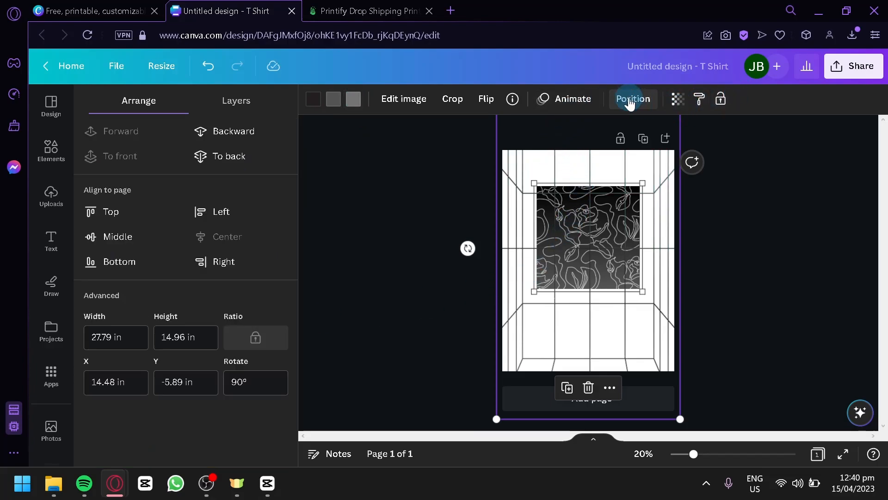
click(208, 157)
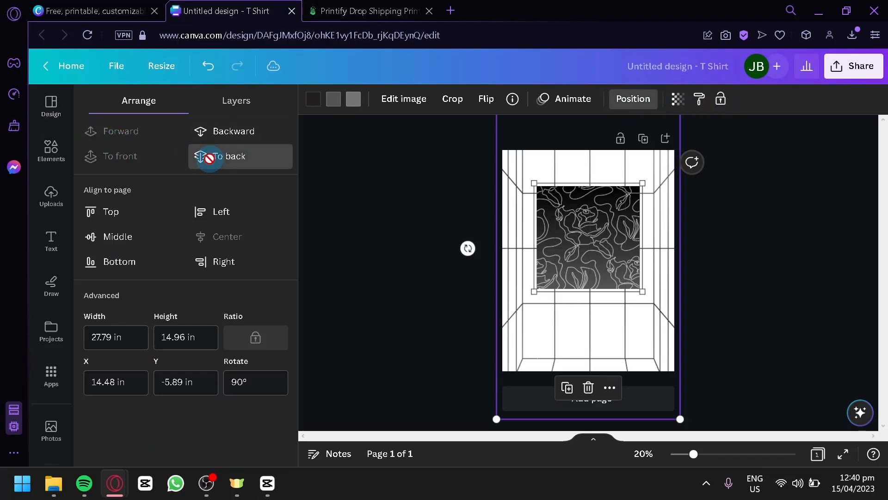
click(363, 240)
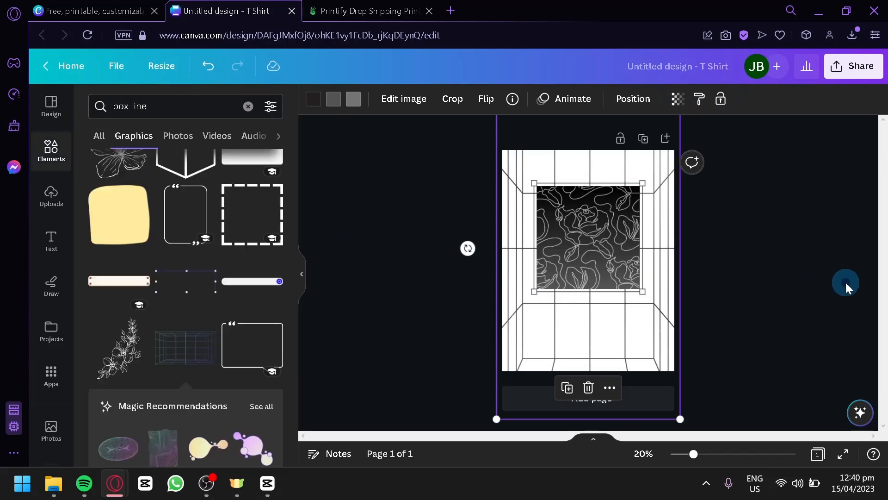
click(846, 282)
click(717, 315)
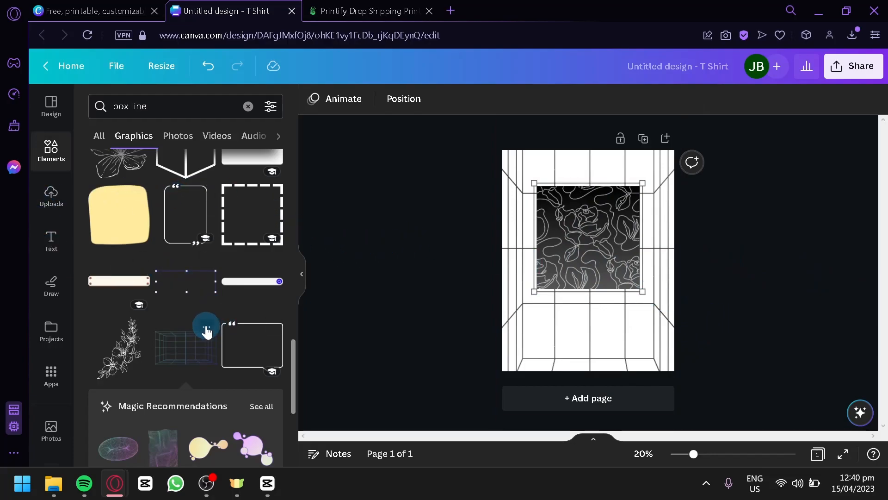
Look through the default text styles and ready-made font combinations for a suitable lettering style.
scroll(208, 330, down, 5)
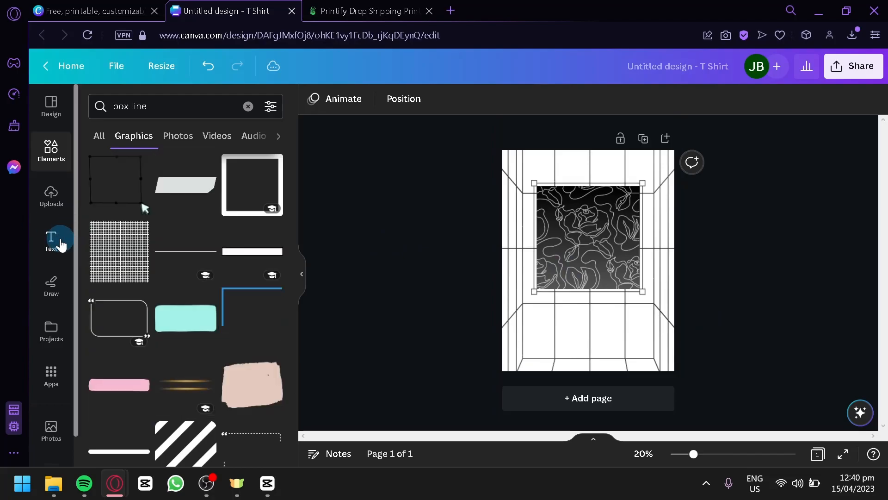
click(56, 244)
scroll(119, 299, down, 4)
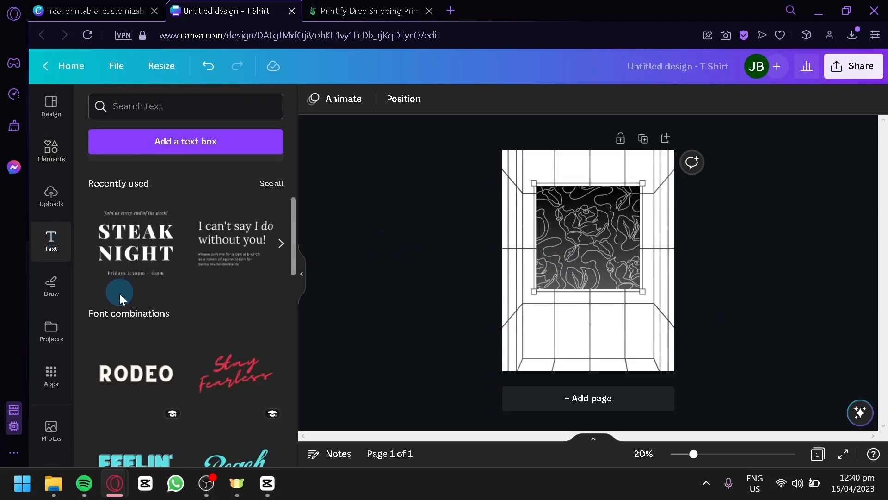
scroll(183, 296, down, 15)
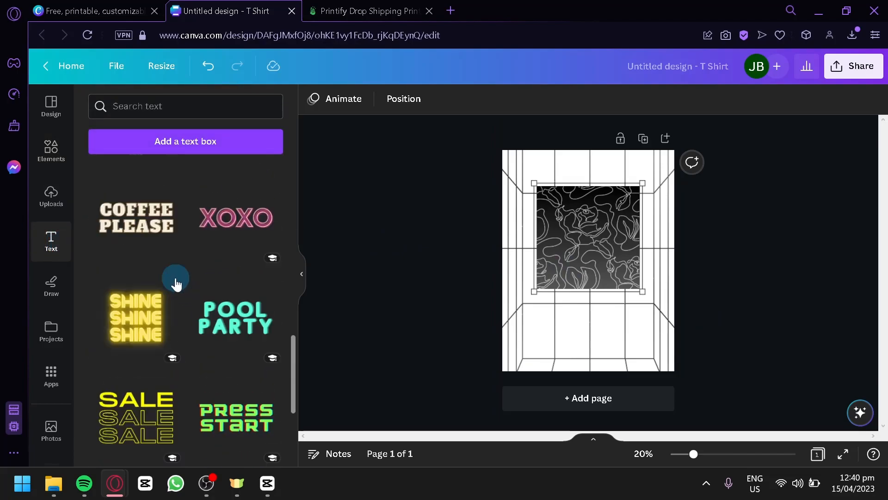
scroll(173, 278, down, 6)
scroll(176, 269, down, 2)
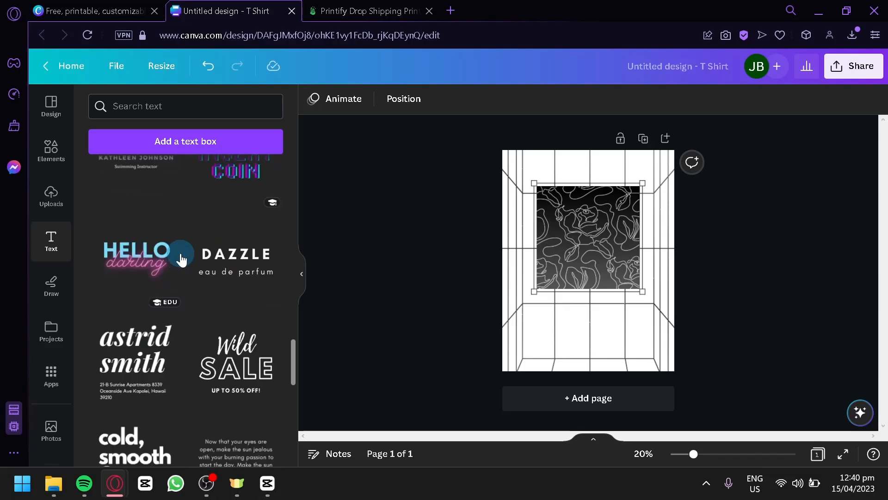
scroll(210, 212, up, 20)
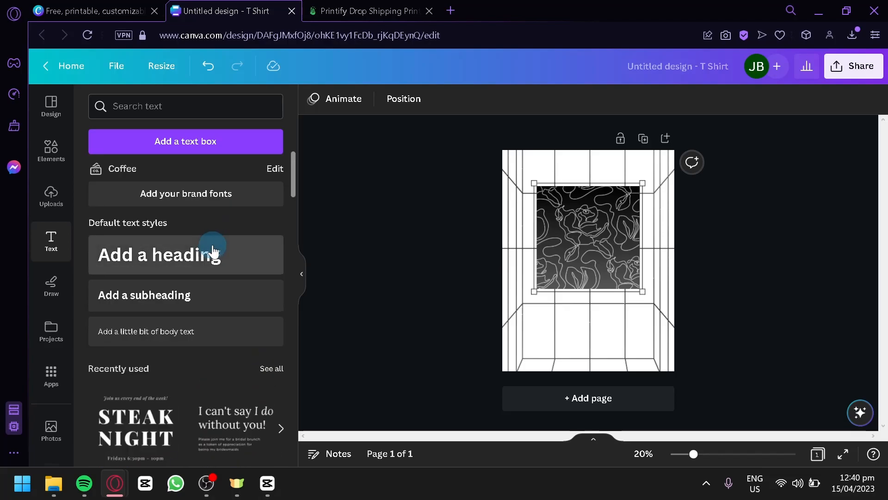
scroll(212, 251, down, 4)
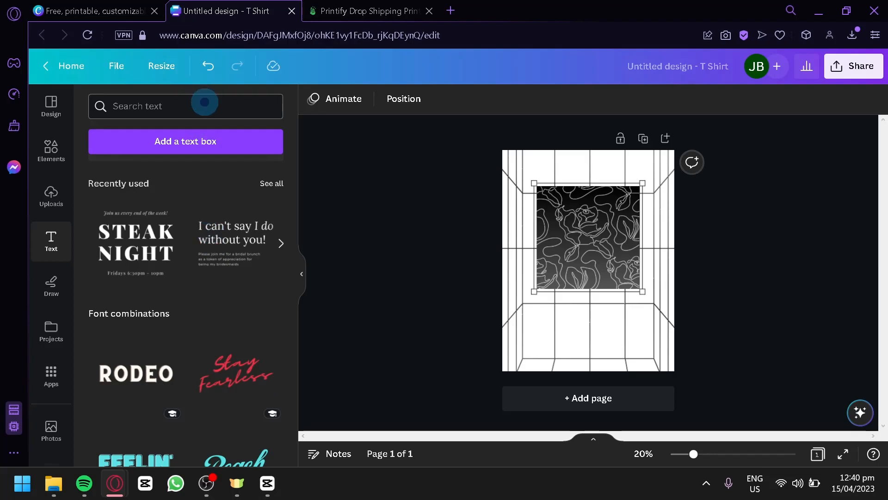
Search the text styles for "game" and look through the matching fonts and font combinations.
click(205, 102)
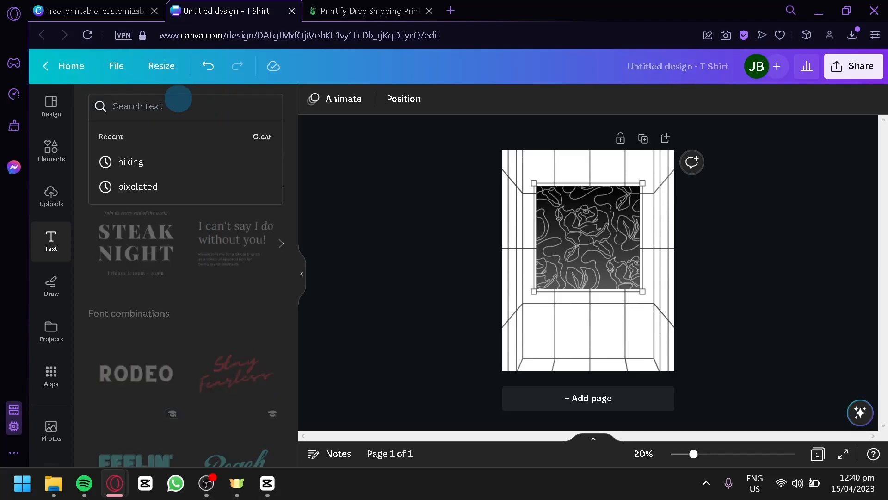
text(game)
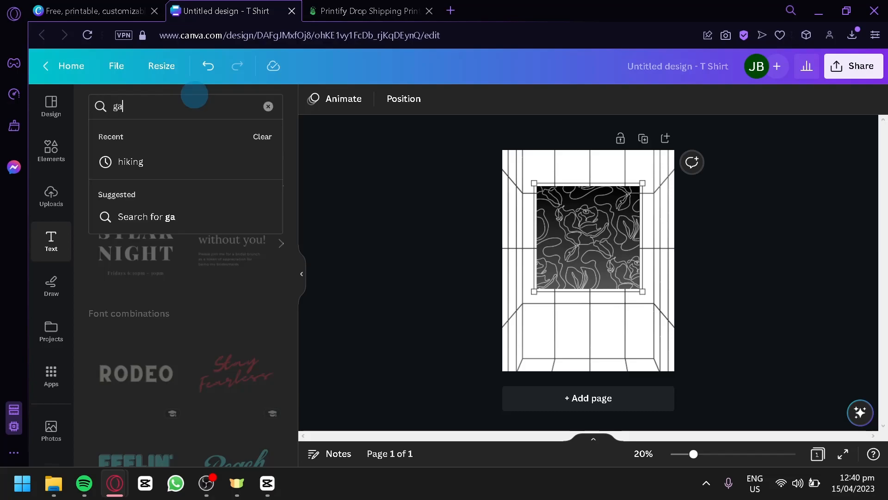
key(Return)
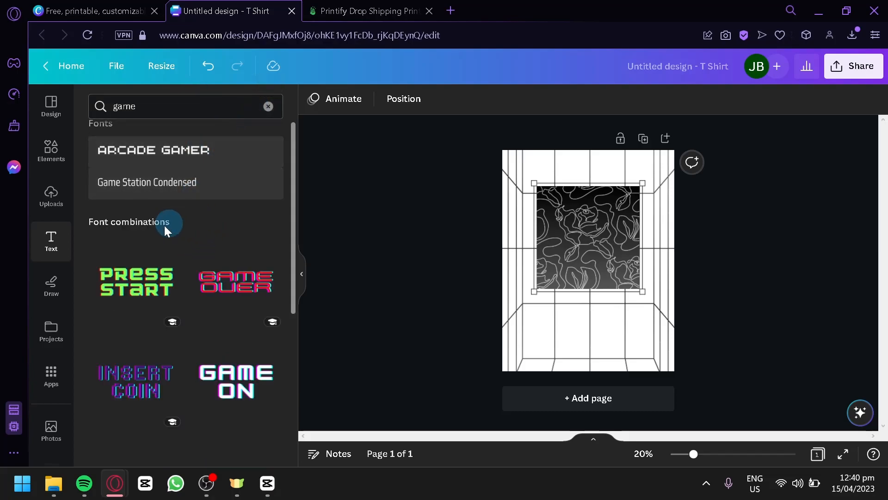
scroll(178, 218, down, 5)
scroll(183, 278, up, 4)
scroll(198, 248, down, 2)
scroll(186, 245, up, 3)
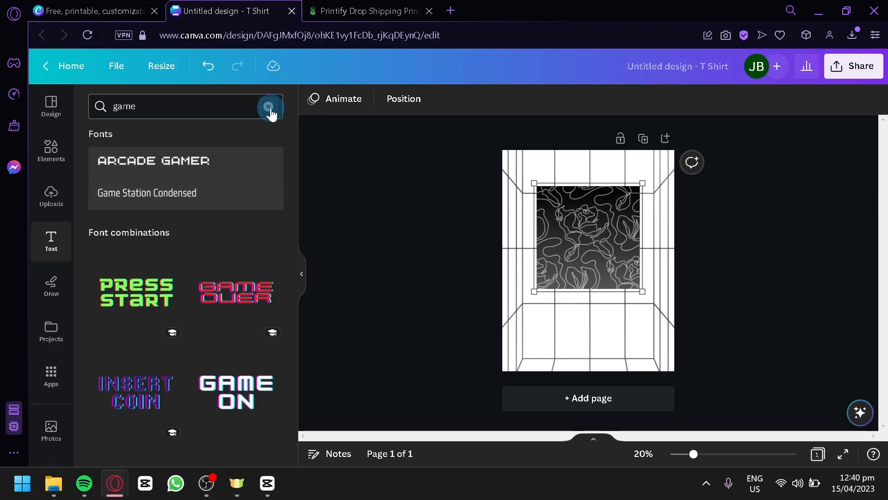
Clear the text search, try the "BE BRAVE" font combination below the rose square, and delete it.
click(270, 108)
scroll(225, 297, down, 10)
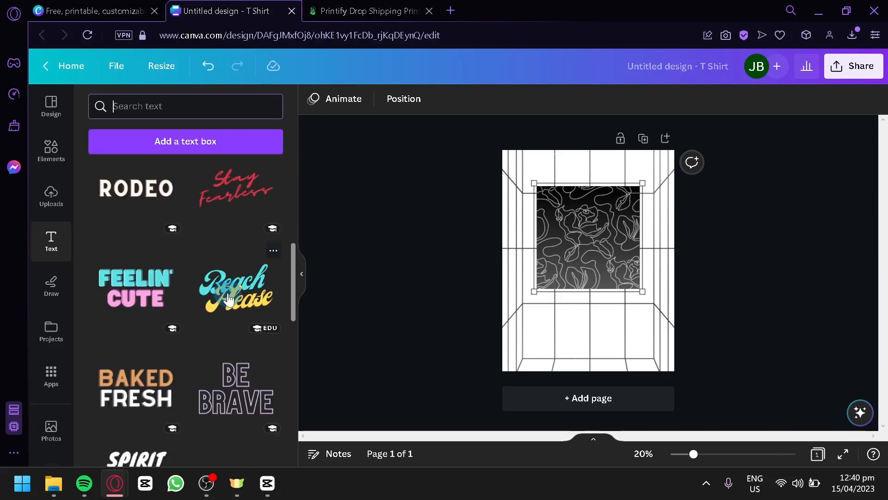
scroll(233, 305, down, 4)
scroll(232, 305, up, 8)
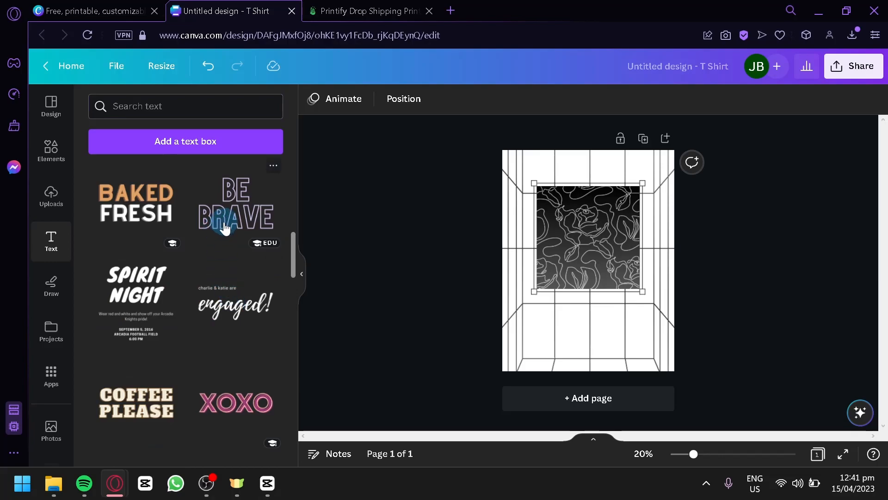
drag(599, 254, 597, 326)
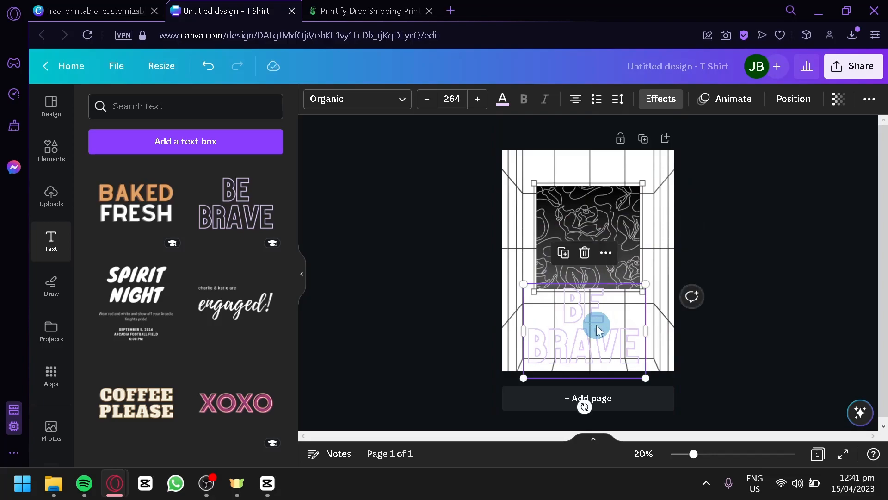
key(Delete)
Add the neon "GLOW" font combination and place it centred below the framed rose square.
scroll(222, 254, down, 10)
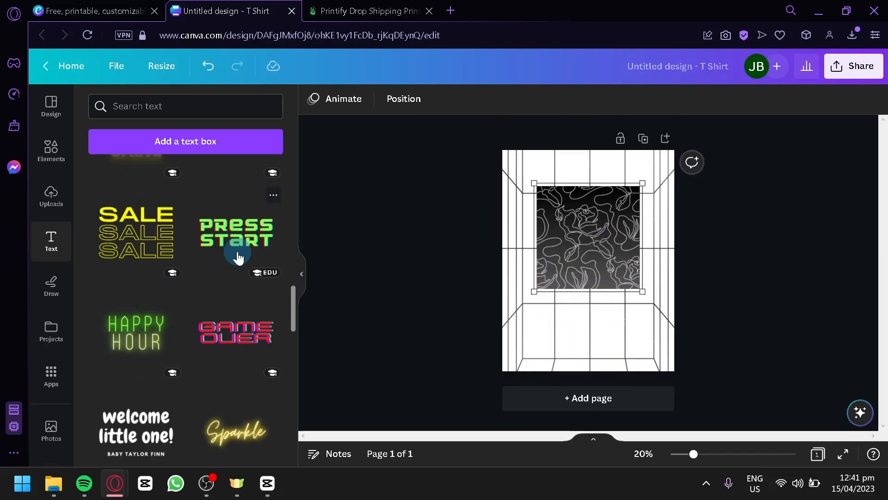
scroll(240, 258, down, 10)
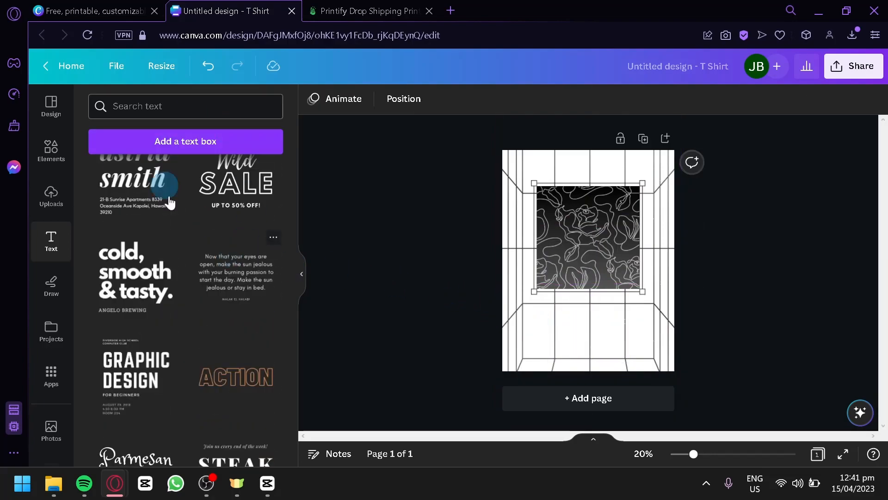
scroll(227, 316, down, 2)
scroll(204, 306, down, 6)
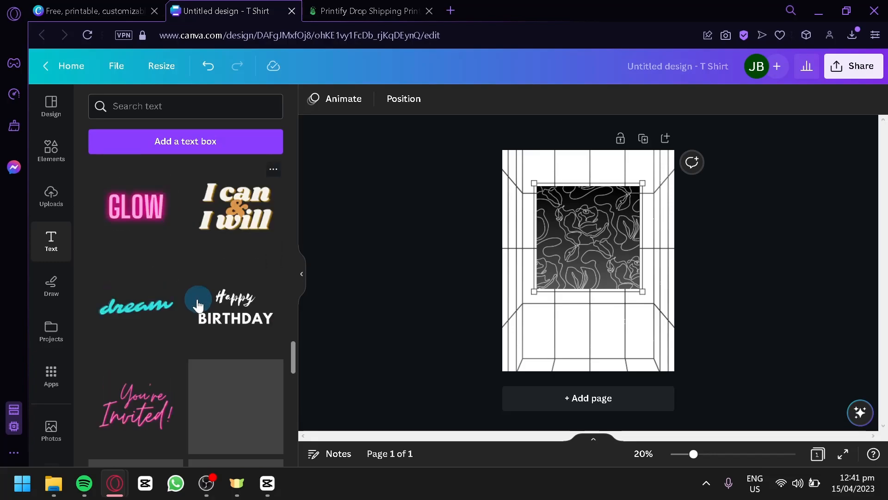
scroll(199, 303, up, 2)
drag(142, 222, 481, 299)
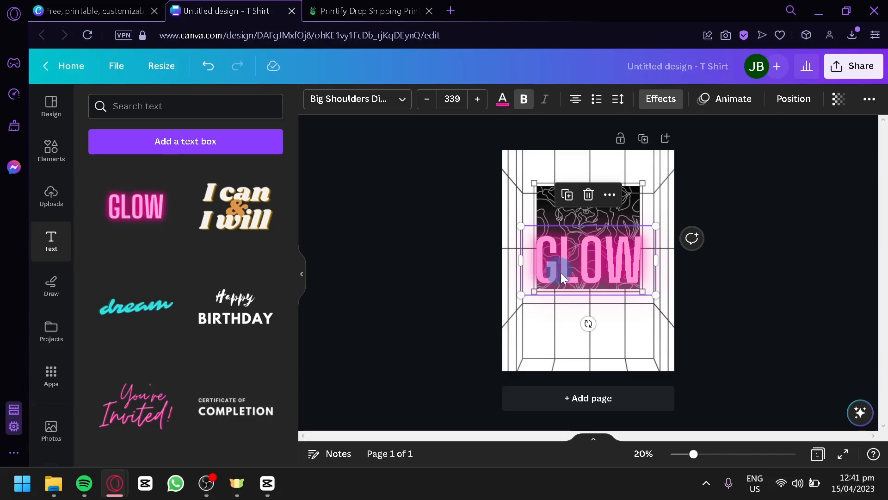
drag(611, 313, 593, 323)
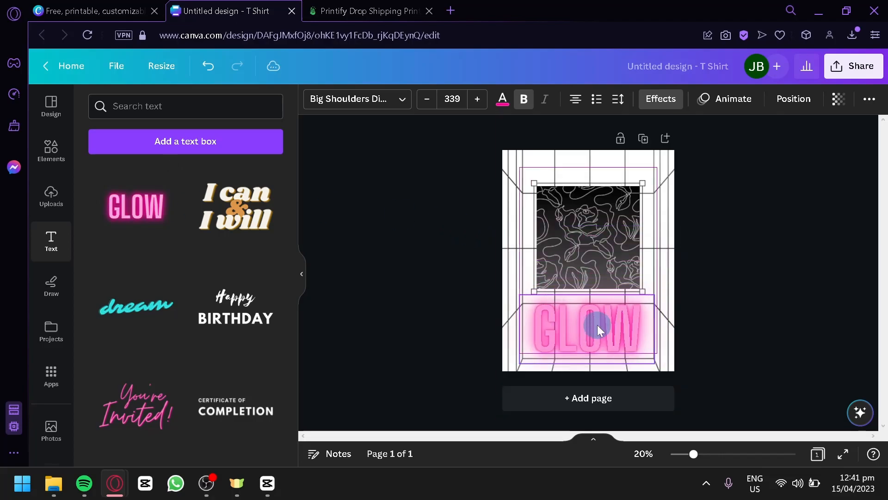
Recolour the neon GLOW text black and change its wording to "CHAOS".
click(504, 101)
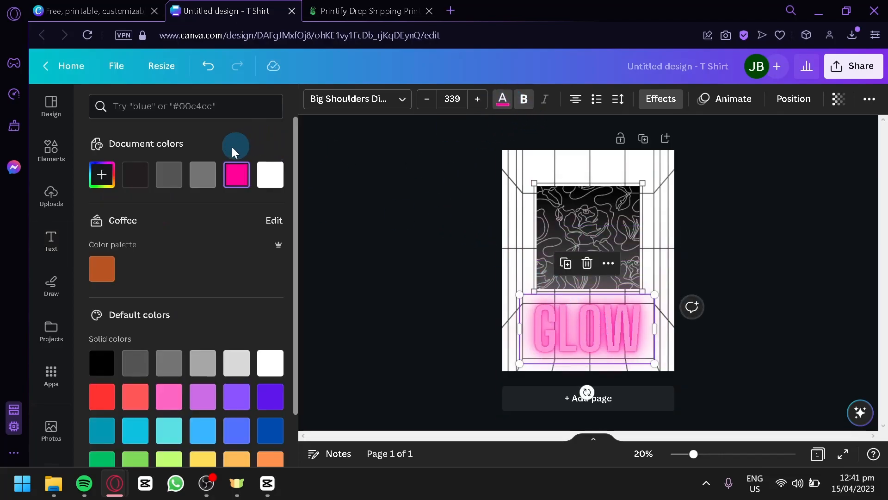
click(128, 184)
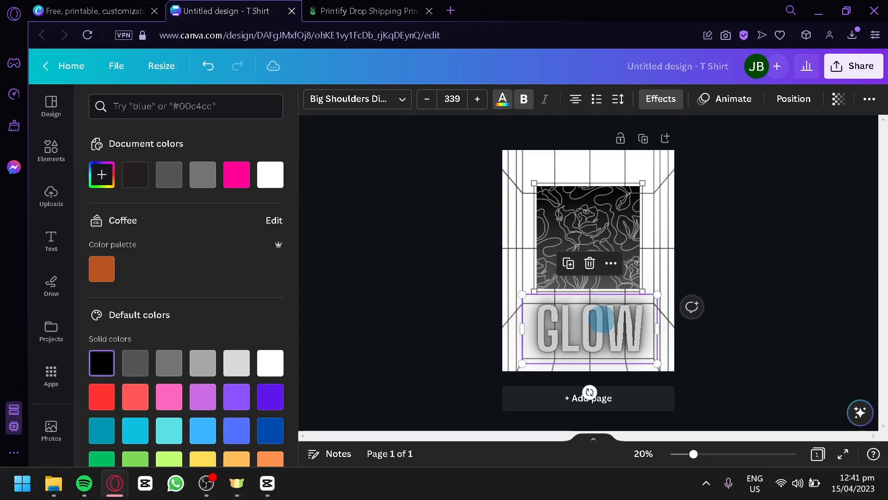
click(610, 319)
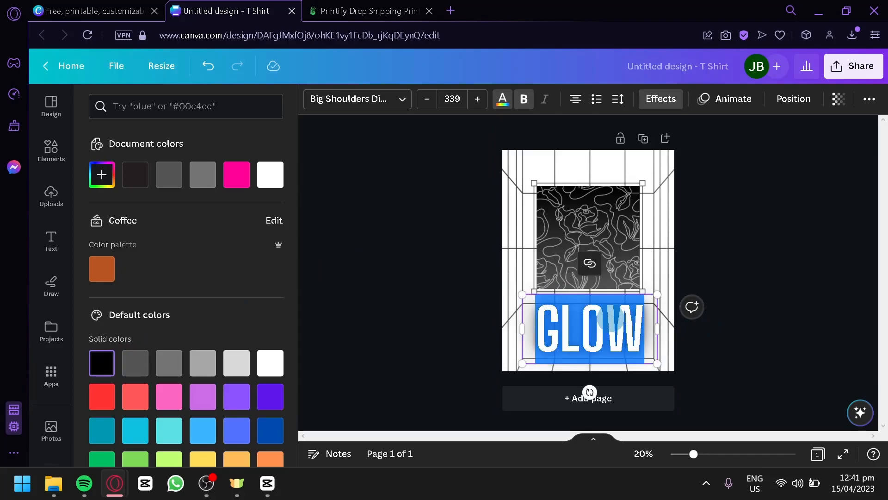
text(CHAOS)
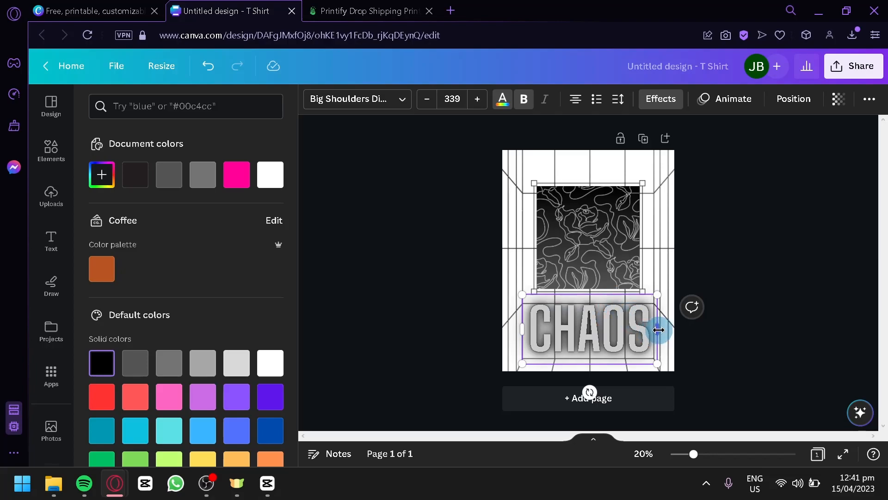
Shrink the CHAOS text to about size 84 and centre it inside the framed rose square.
drag(658, 363, 539, 307)
drag(555, 340, 600, 275)
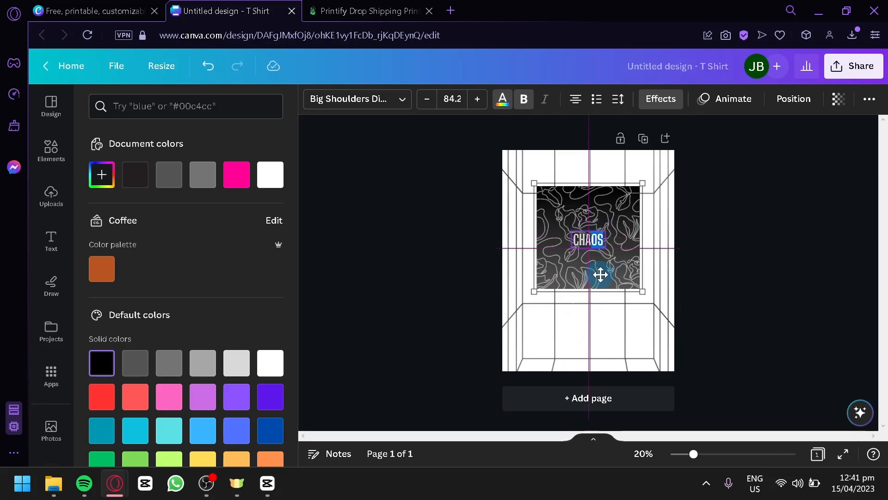
click(765, 265)
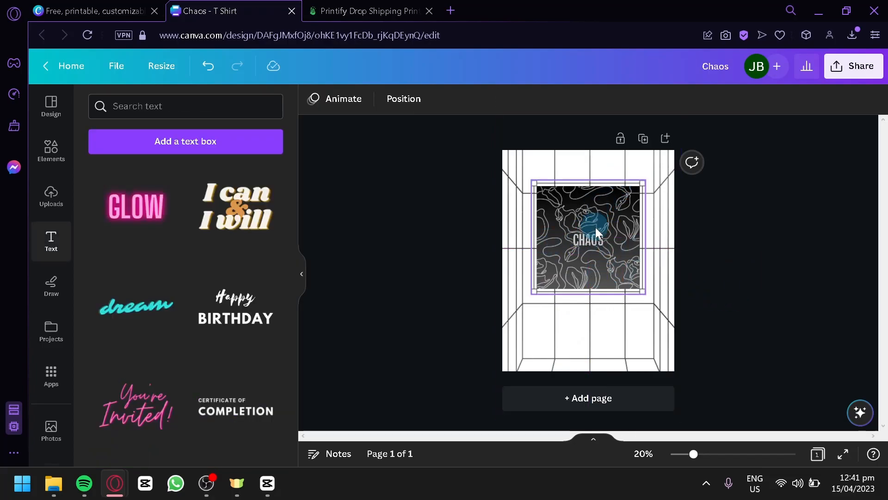
Move the rose line-art layer above the square frame layer, directly below the CHAOS text.
click(571, 194)
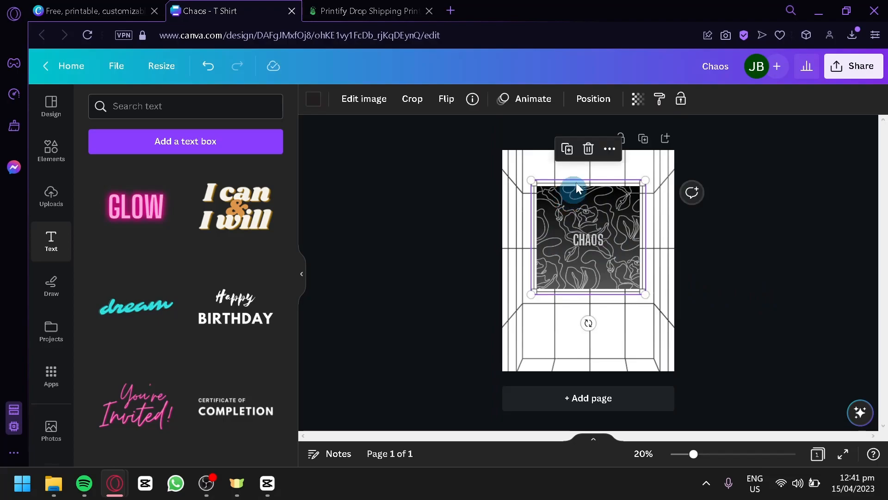
click(594, 99)
click(139, 101)
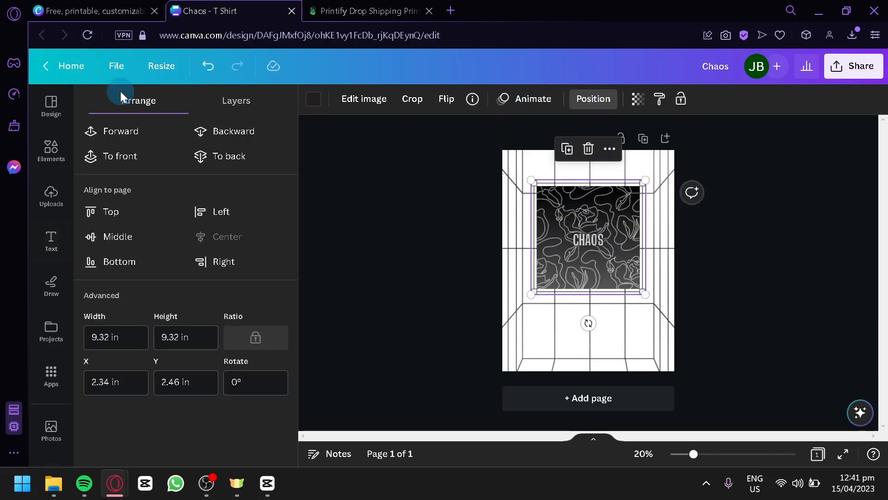
click(207, 111)
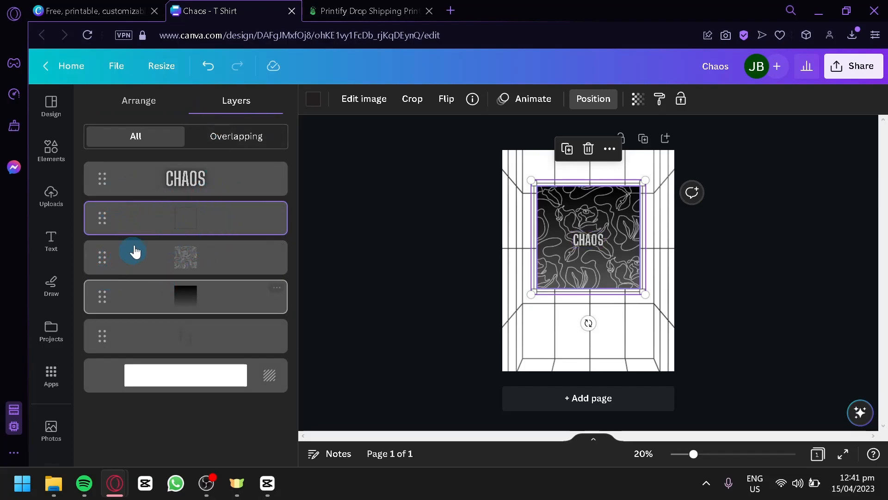
drag(117, 259, 119, 217)
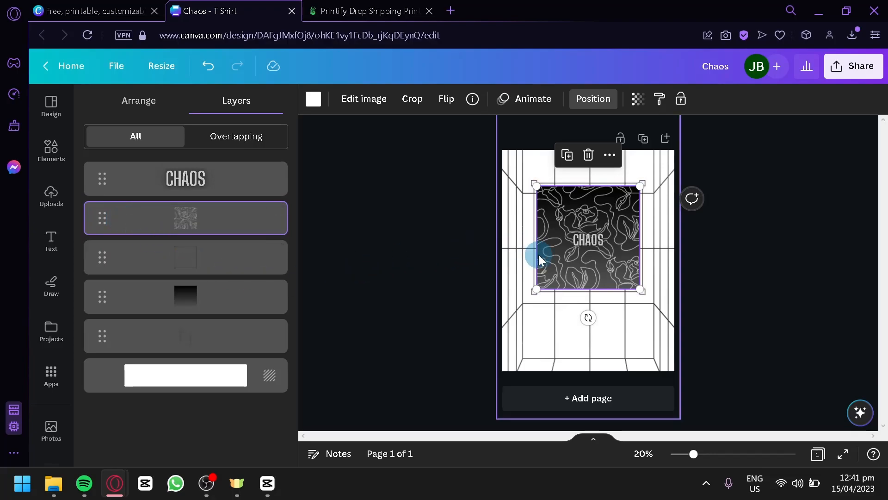
Move the rose line art, frame, black gradient square and CHAOS text down to the vertical middle of the page.
shift+click(532, 280)
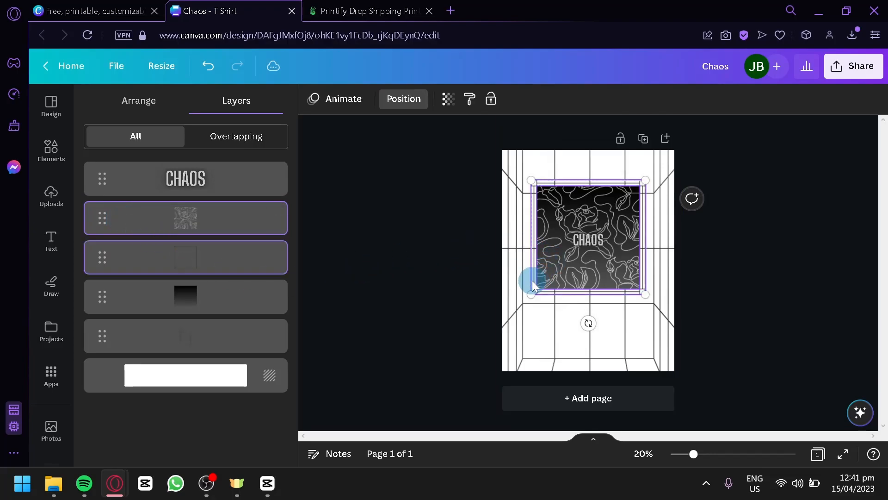
drag(564, 274, 563, 281)
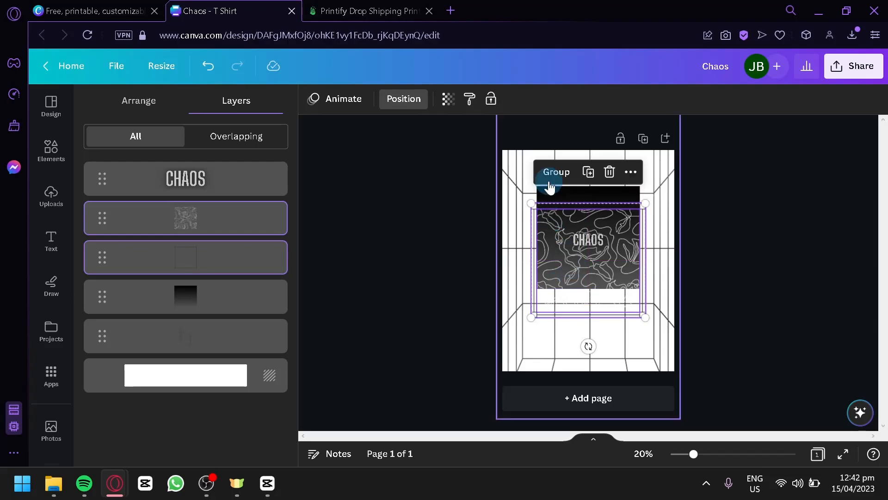
click(553, 189)
drag(555, 199, 589, 261)
click(835, 280)
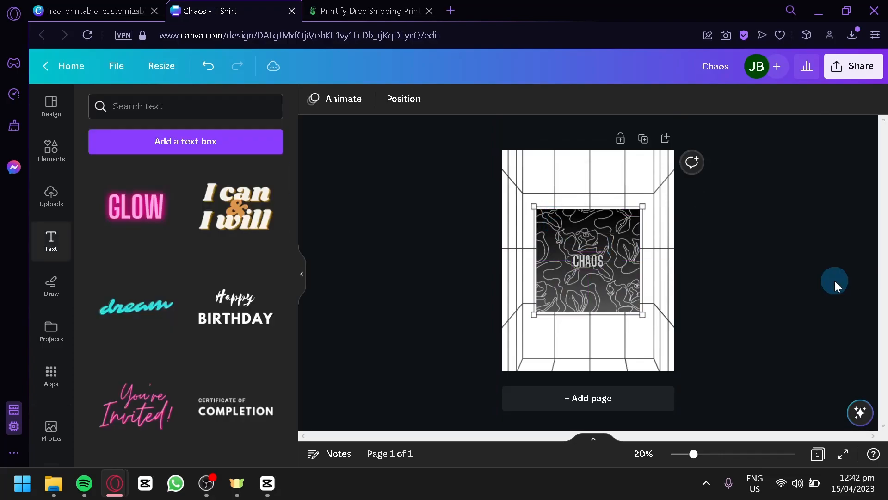
Enlarge the CHAOS text to about size 123 and centre it in the rose square.
click(574, 261)
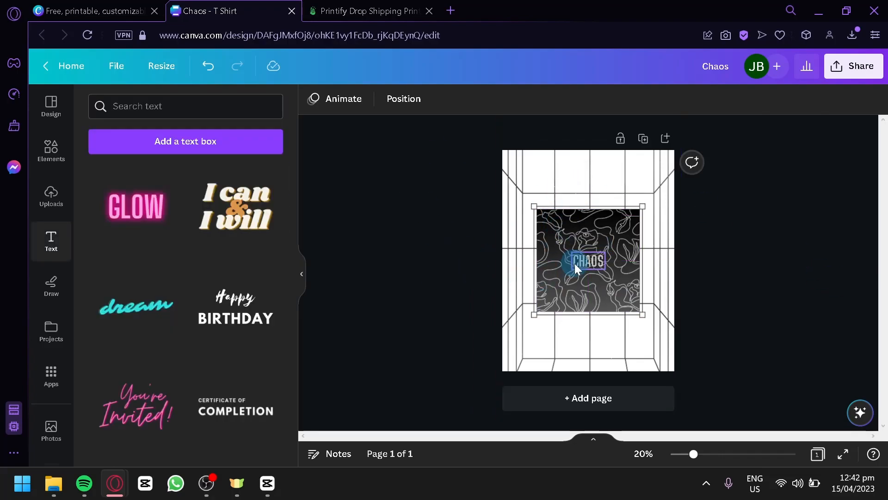
drag(569, 267, 552, 276)
drag(589, 303, 601, 301)
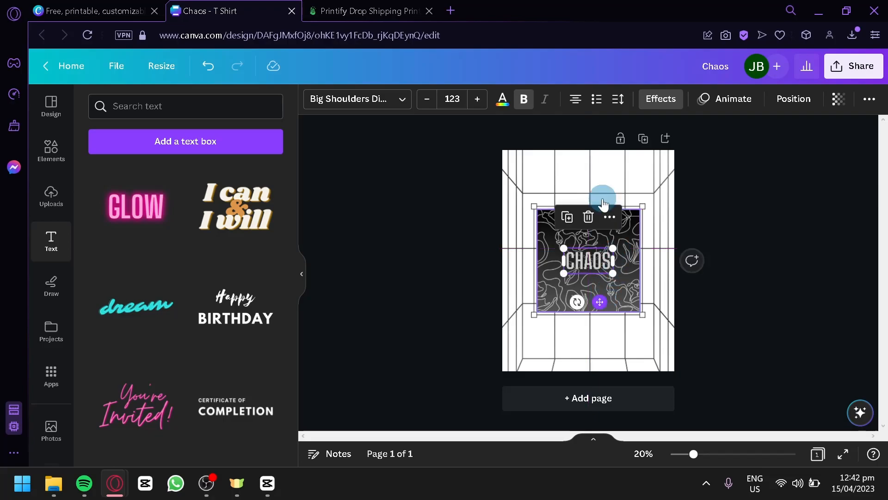
click(434, 292)
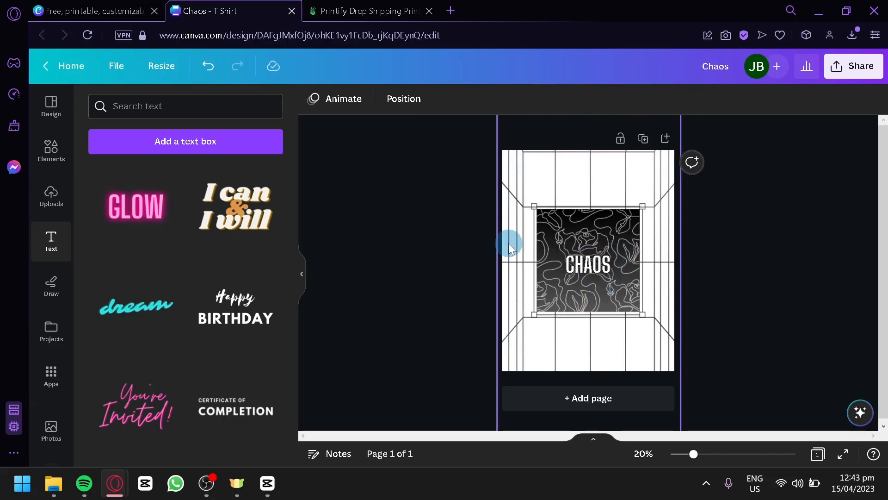
Check the available file types and download the T-shirt design as a PNG at 1,556 × 2,000 px.
click(305, 270)
click(850, 67)
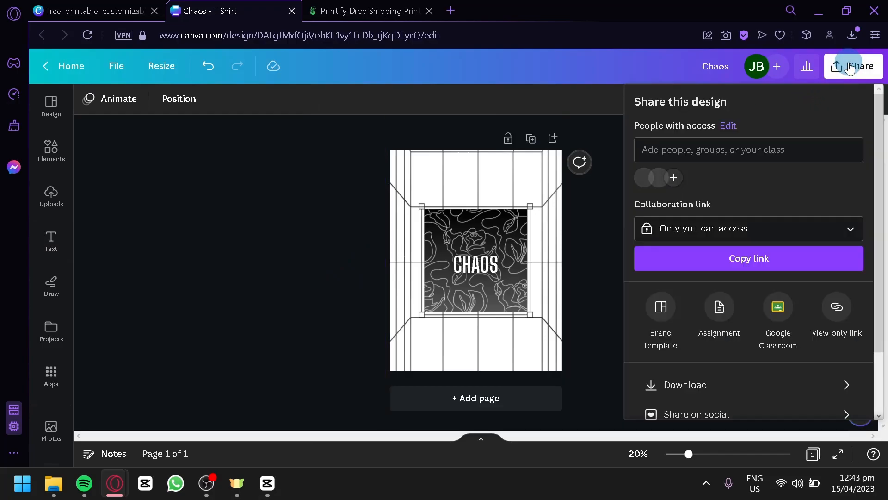
click(703, 383)
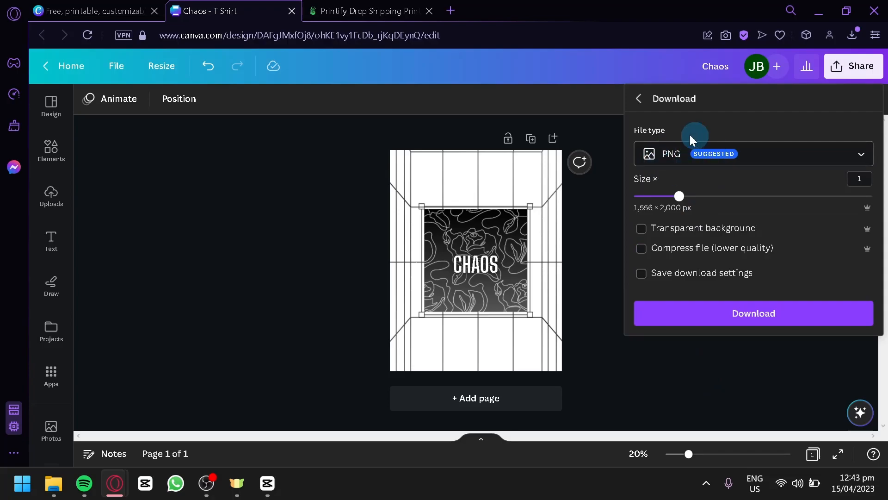
click(696, 162)
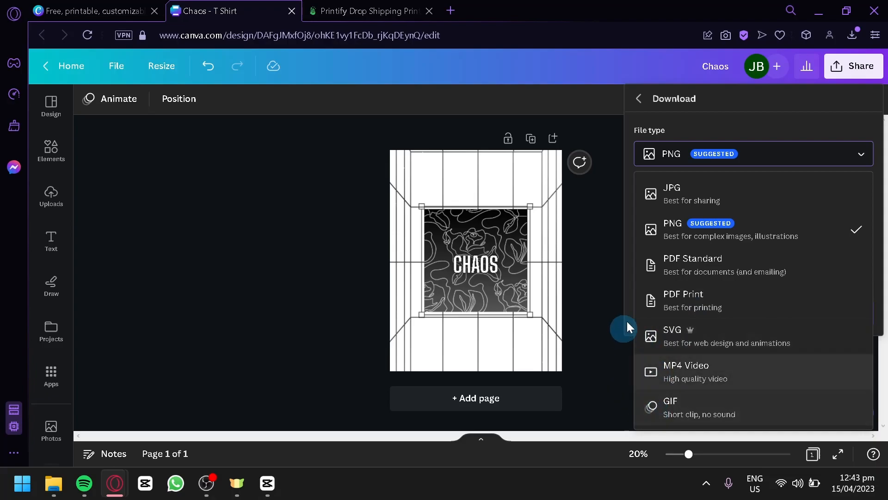
click(629, 295)
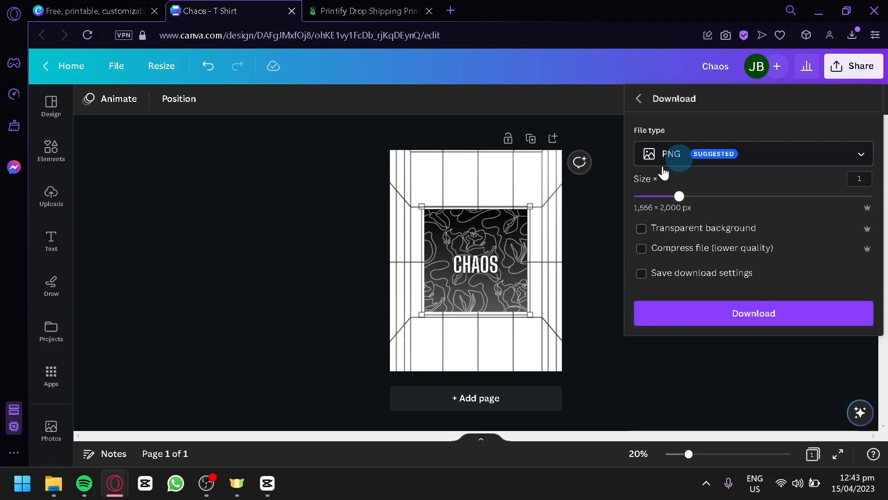
click(704, 325)
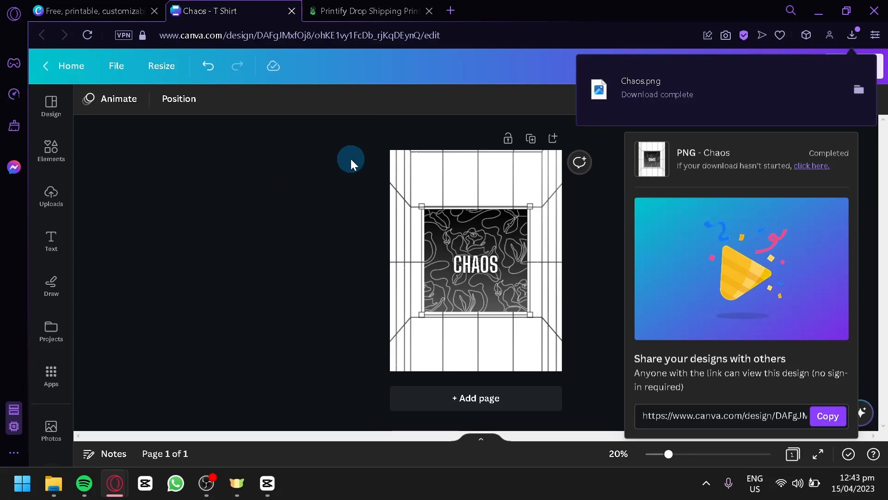
Switch to Printify, sign in with the suggested Google account and open the men's T-shirts catalog.
click(364, 7)
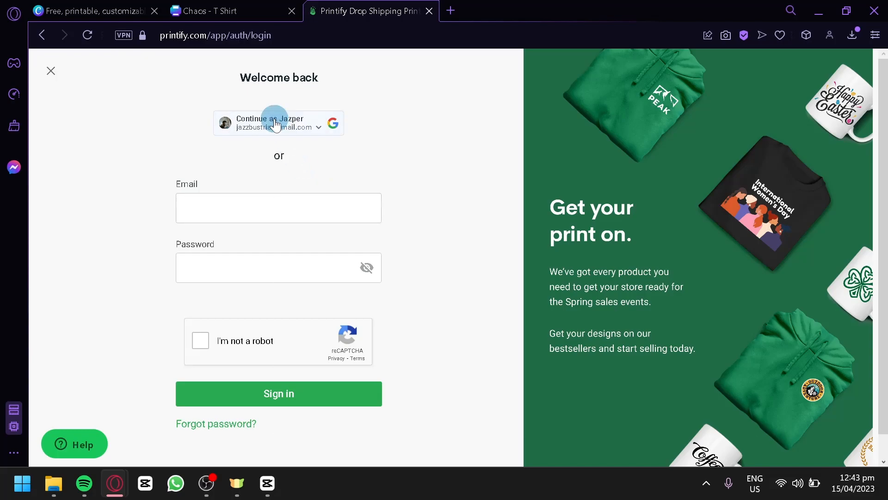
click(276, 123)
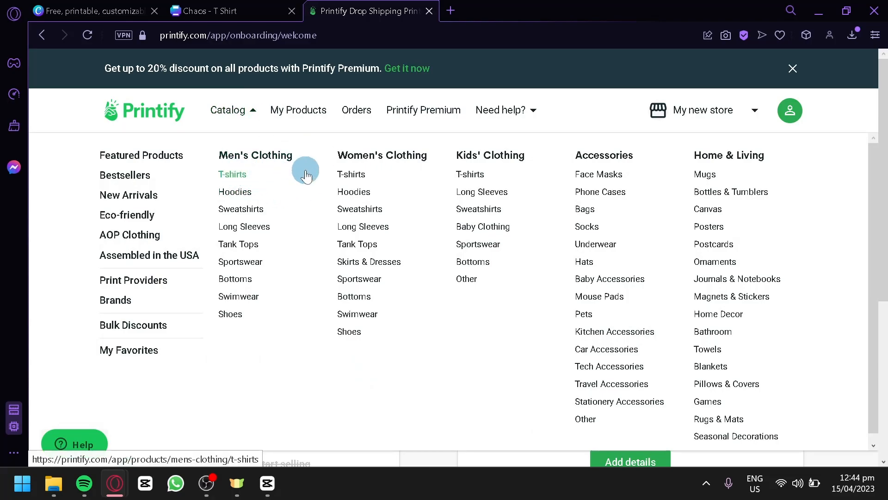
click(236, 176)
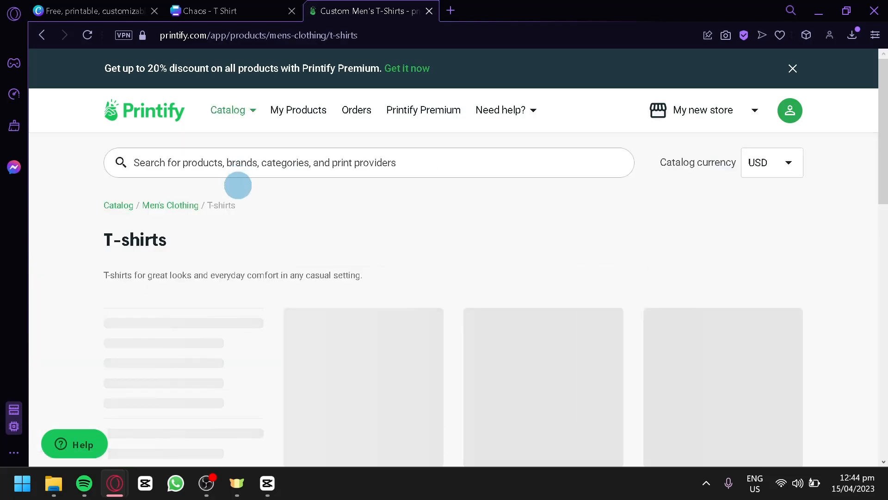
Open the Comfort Colors Unisex Garment-Dyed T-shirt and read through its description, key features and care instructions.
scroll(244, 220, down, 2)
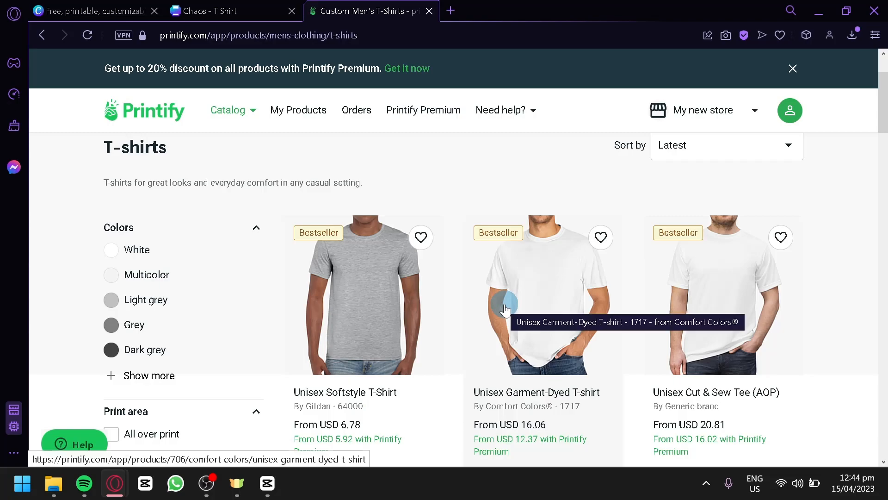
click(505, 309)
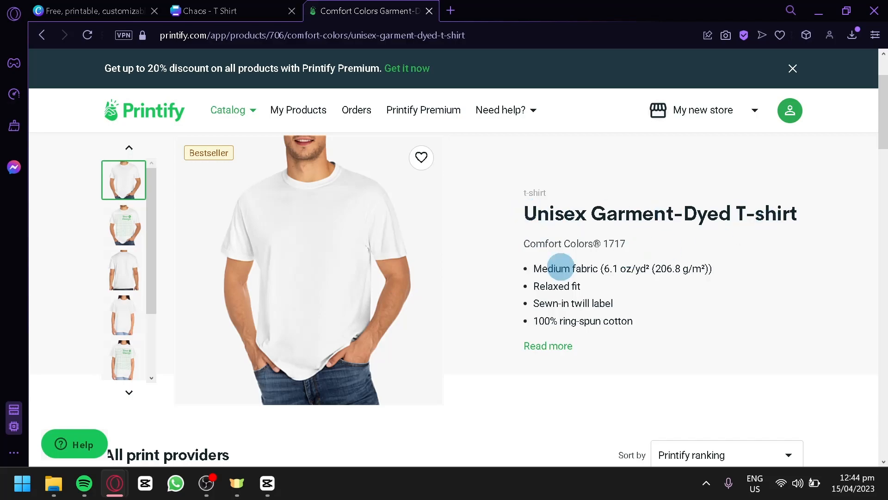
click(547, 347)
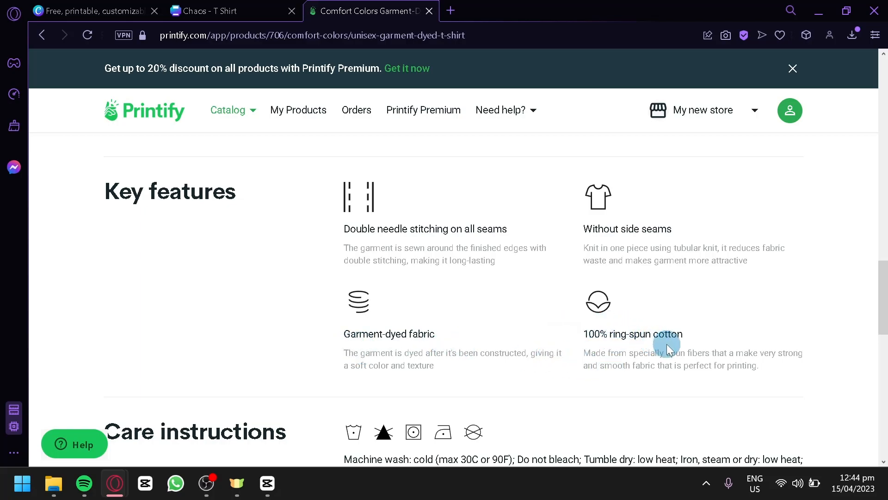
scroll(711, 340, down, 5)
scroll(713, 345, down, 5)
scroll(712, 340, up, 10)
Compare the print providers' prices, shipping, sizes and colors, and start designing the T-shirt with SwiftPOD.
scroll(713, 334, down, 2)
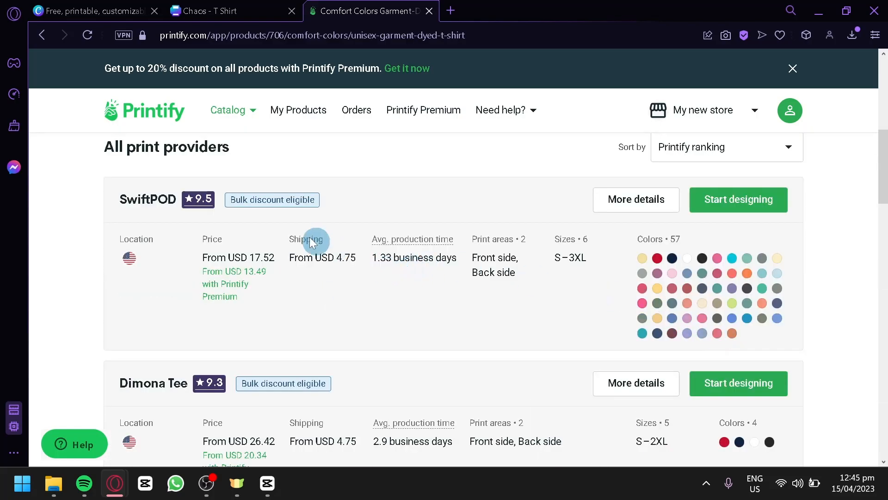
scroll(103, 224, down, 4)
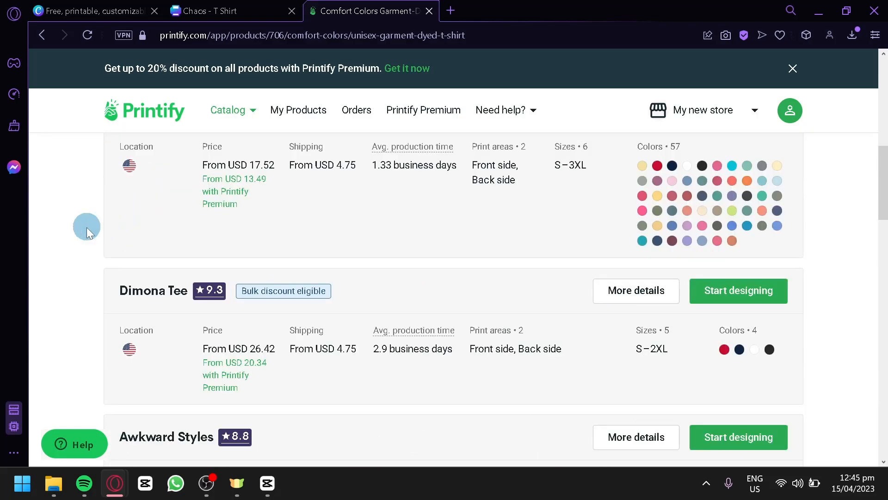
scroll(166, 227, down, 4)
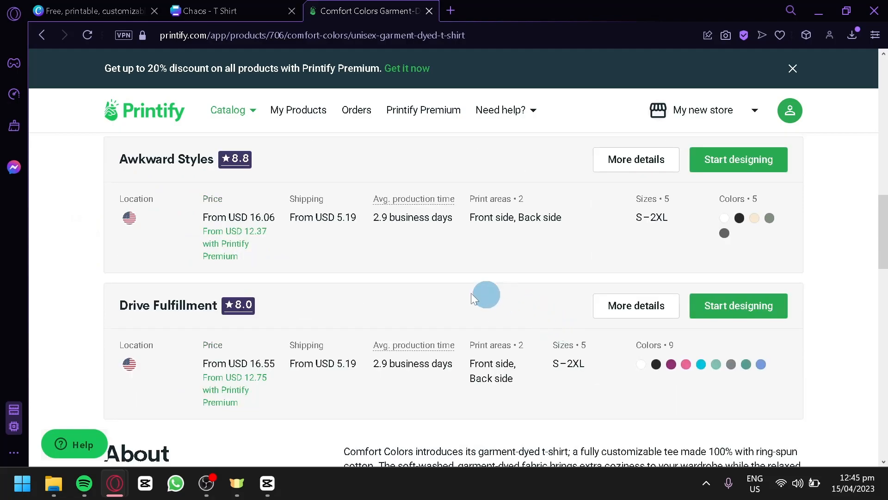
scroll(470, 363, up, 6)
scroll(469, 364, up, 4)
scroll(468, 364, down, 2)
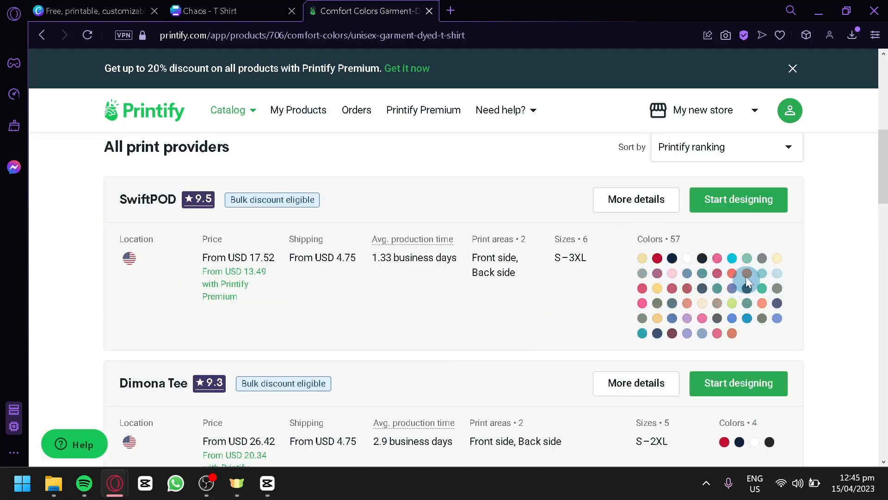
click(726, 212)
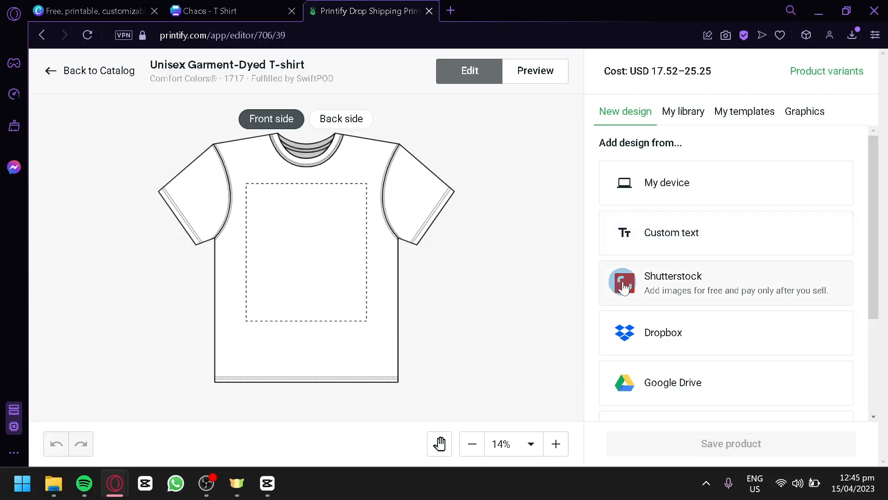
Upload Chaos.png from the device onto the shirt's front and size it to 14 in wide to span the print area.
click(667, 183)
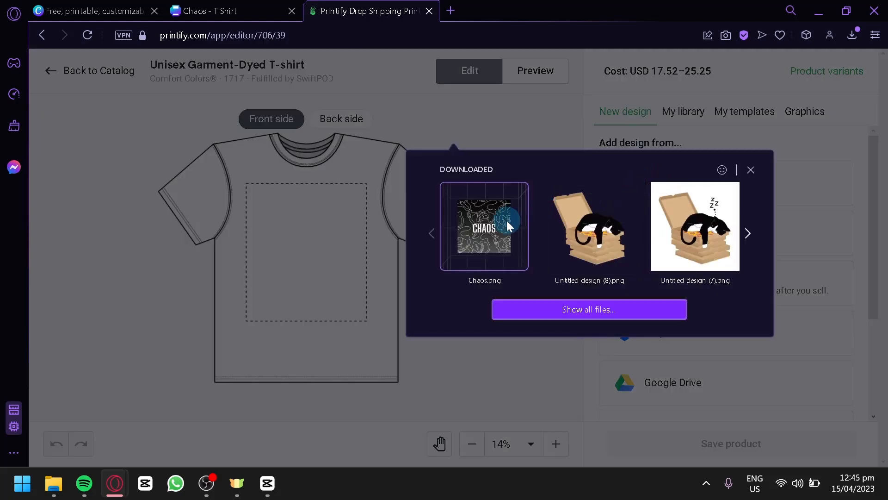
click(506, 220)
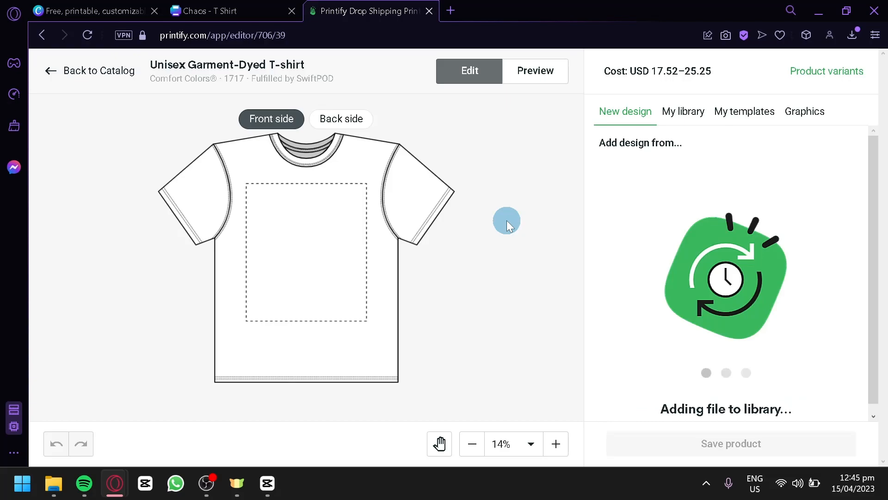
drag(349, 308, 365, 319)
drag(332, 295, 381, 326)
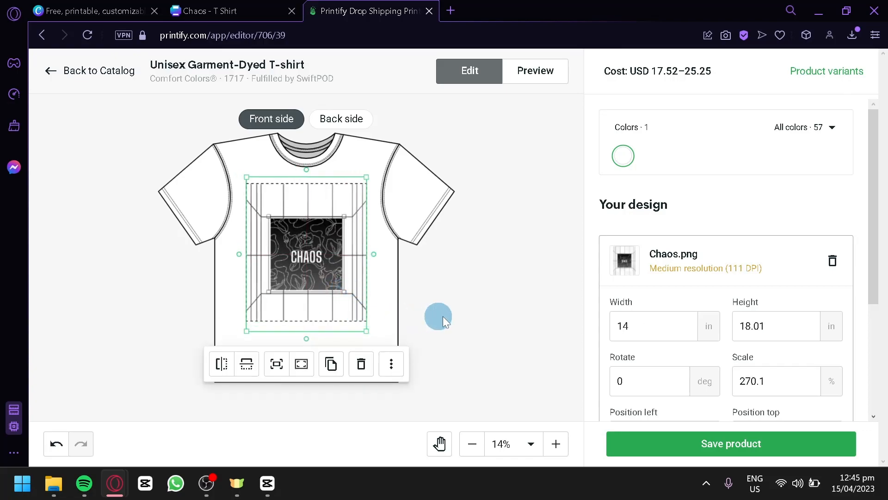
Add twelve shirt colors to White: the remaining first-row swatches, the whole second row except bright orange, plus the third row's lime green and Grey.
click(498, 328)
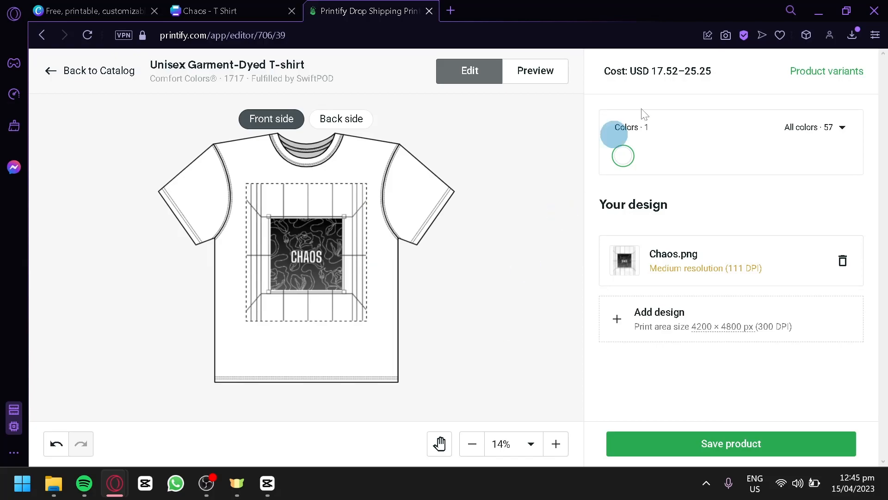
click(833, 131)
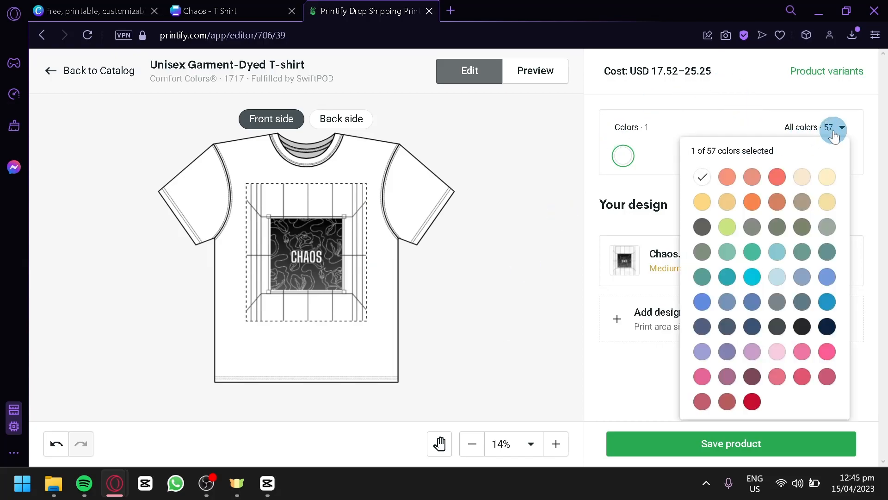
click(726, 177)
click(753, 177)
click(777, 177)
click(802, 177)
click(827, 177)
click(827, 201)
click(803, 202)
click(777, 202)
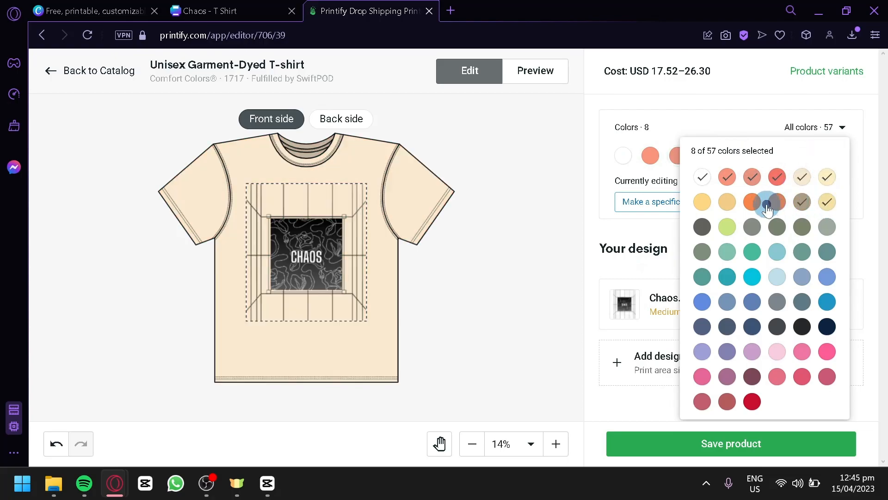
click(693, 201)
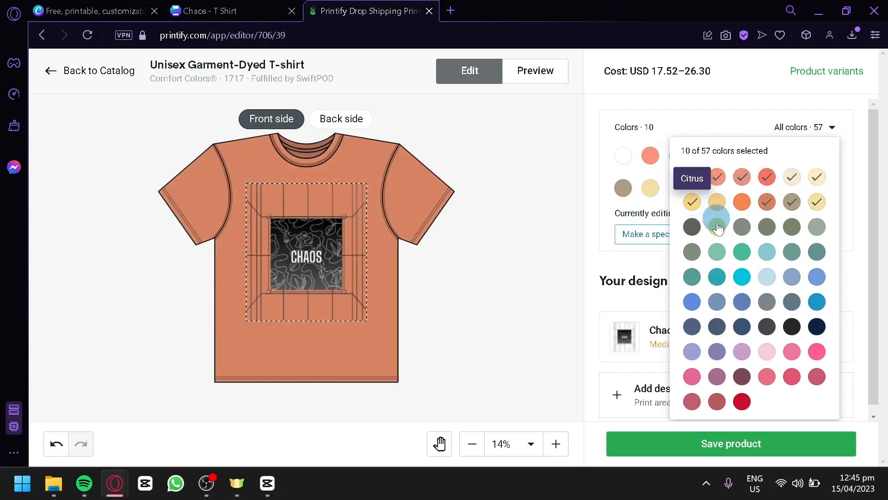
click(717, 202)
click(717, 227)
click(742, 227)
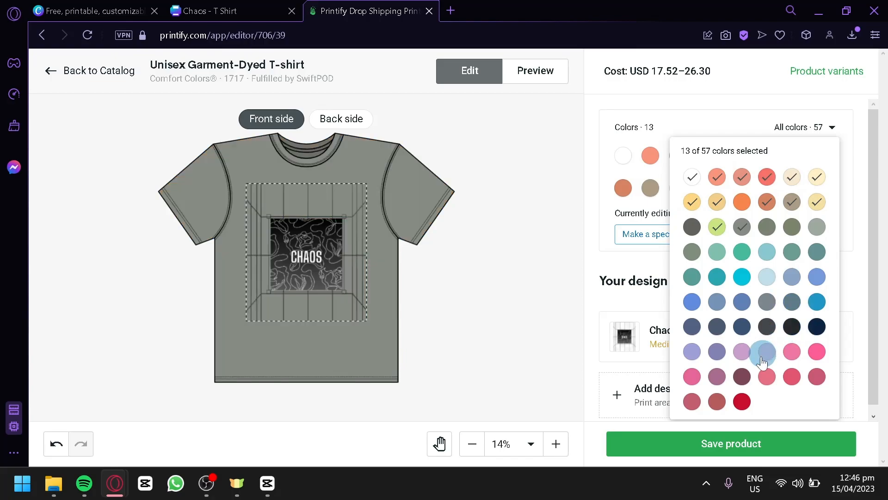
click(830, 133)
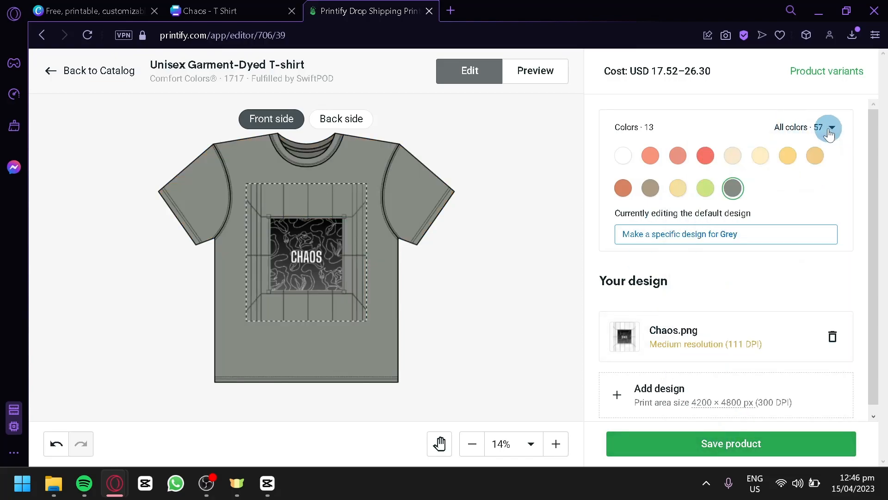
Upload Untitled design (6).png from the device onto the shirt's back and center it at the top edge of the print area.
scroll(759, 296, down, 1)
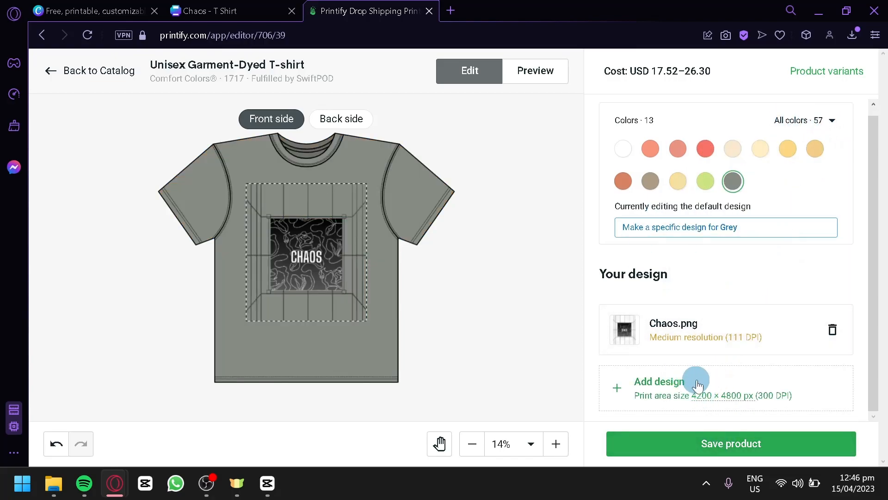
click(348, 122)
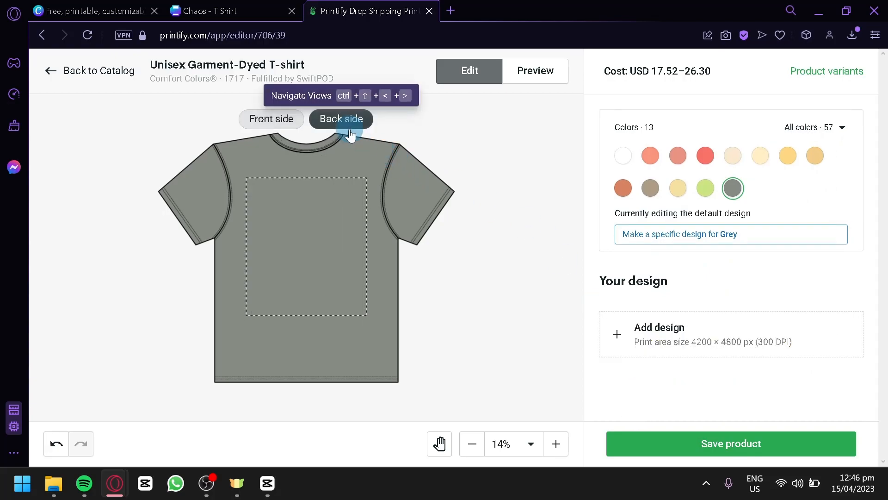
click(647, 331)
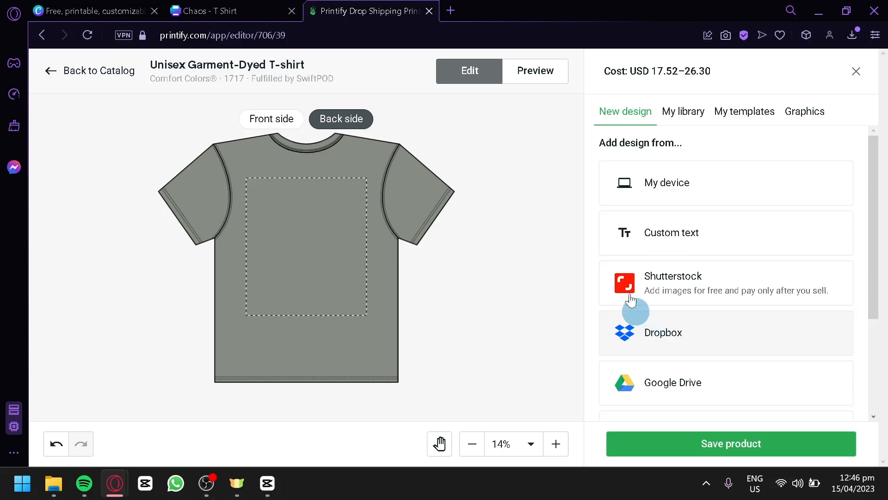
click(654, 164)
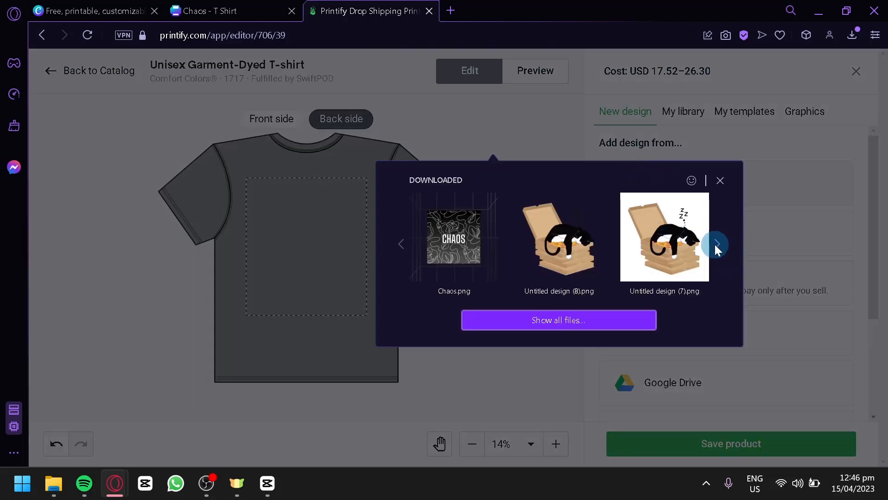
click(717, 245)
click(591, 238)
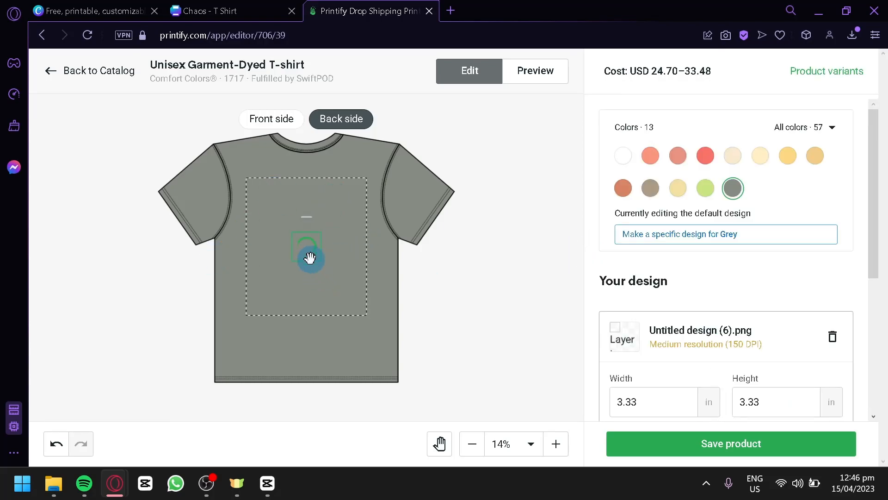
drag(306, 247, 305, 212)
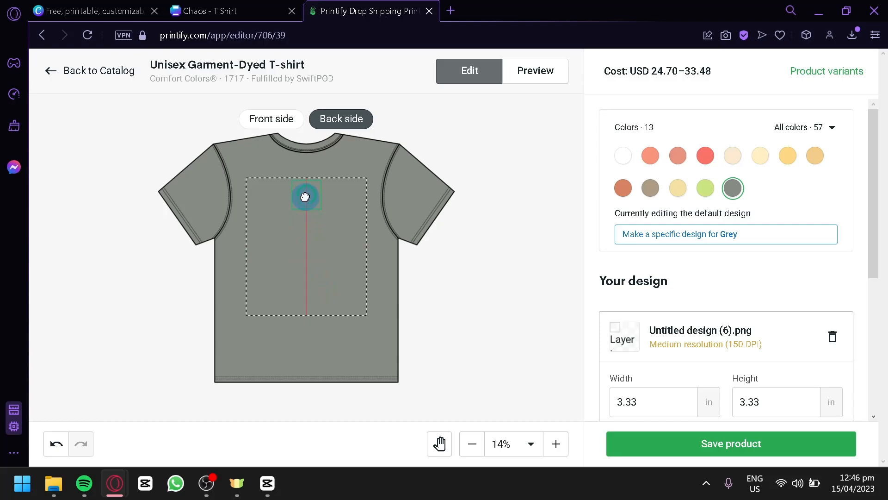
click(479, 270)
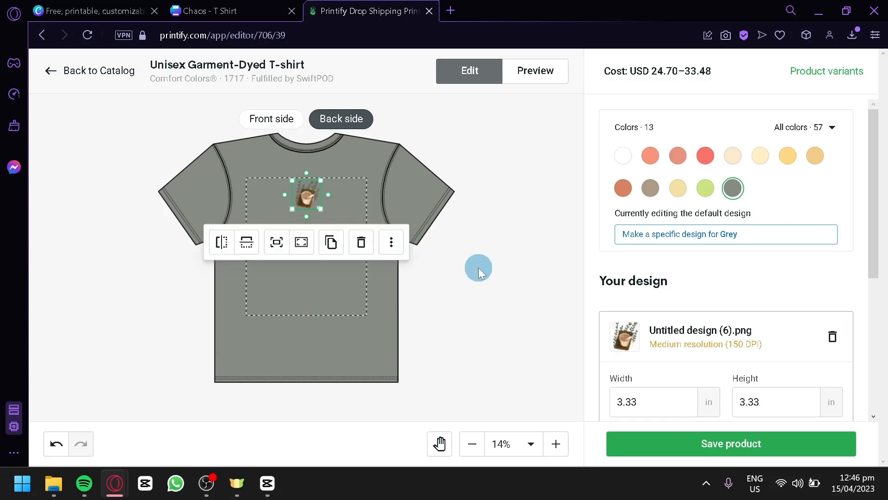
Preview the front design on the Person 1 mockup in White and save the product.
click(272, 122)
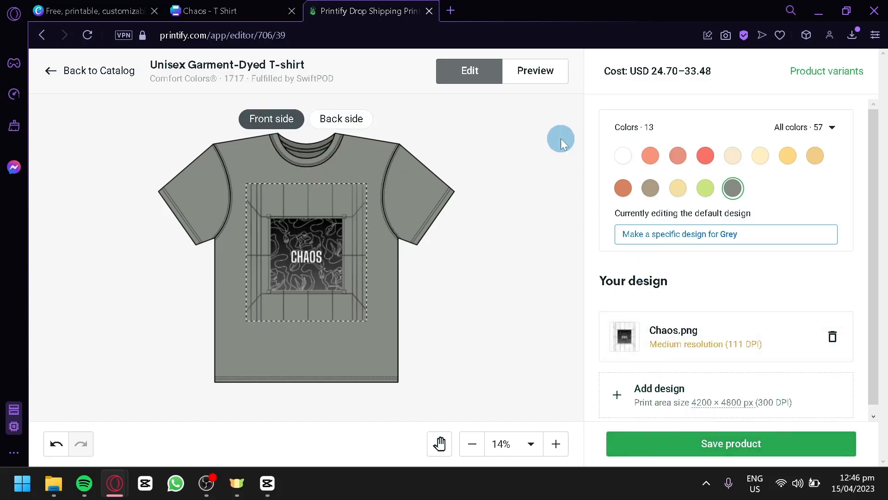
click(544, 76)
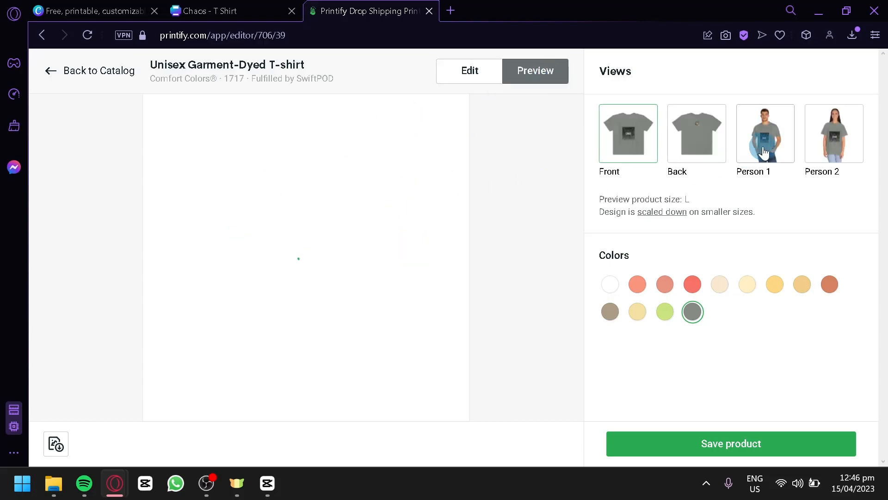
click(764, 152)
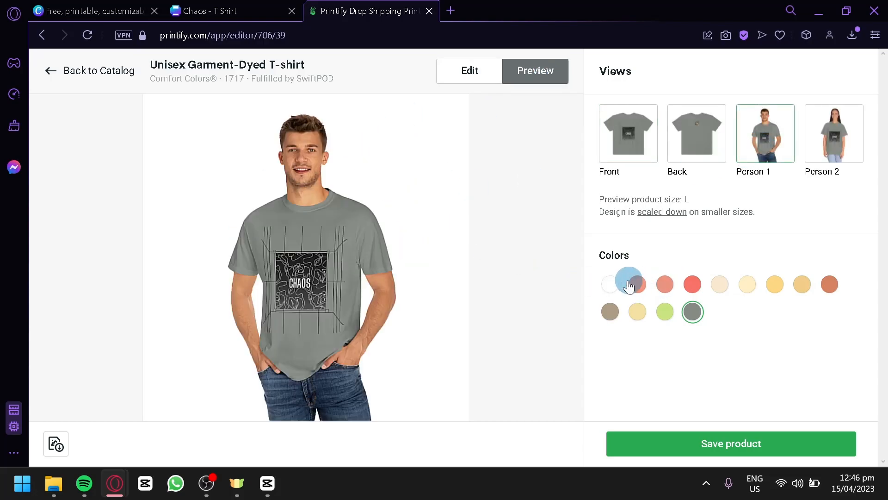
click(614, 287)
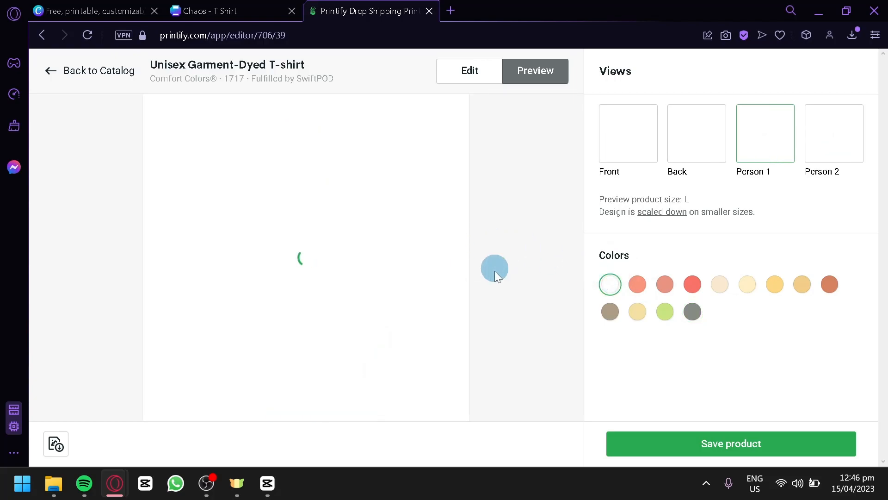
click(750, 451)
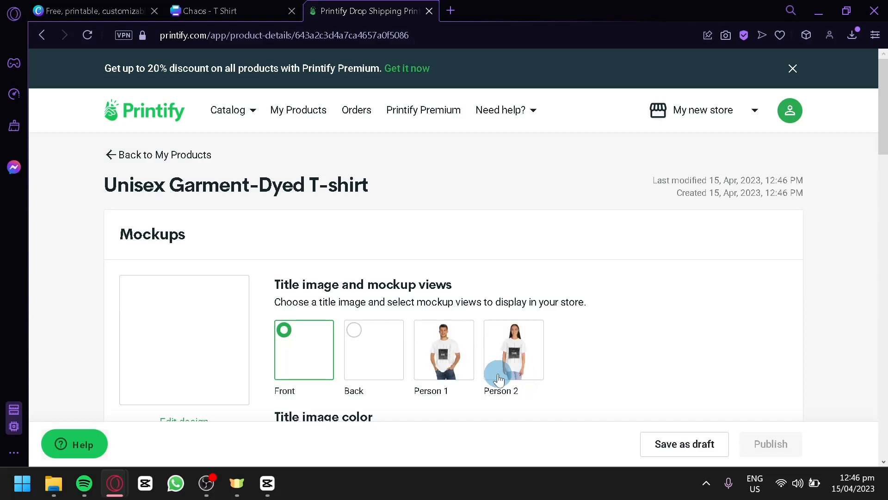
Set the Person 1 mockup as the product's title image and look over the title image colors.
scroll(494, 194, down, 2)
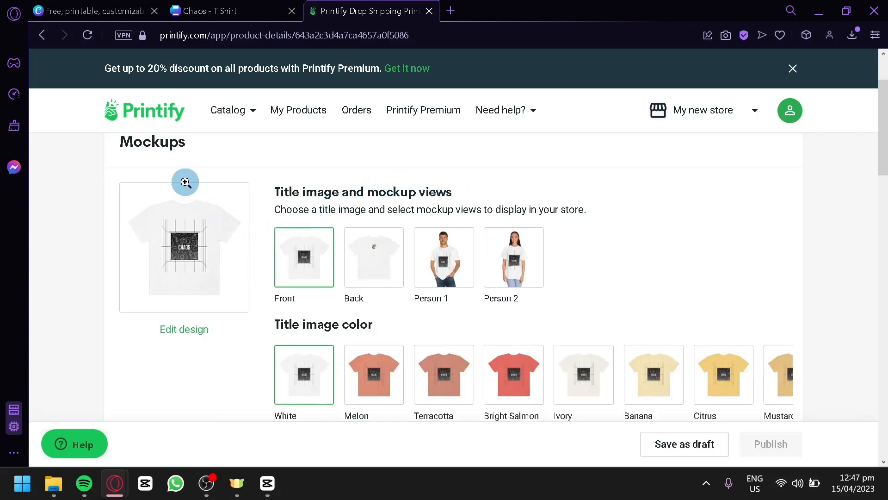
click(439, 242)
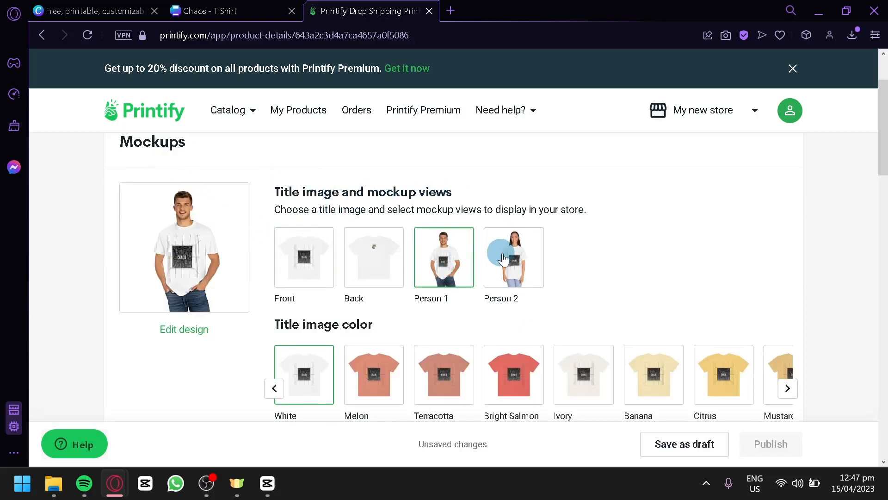
scroll(458, 273, down, 2)
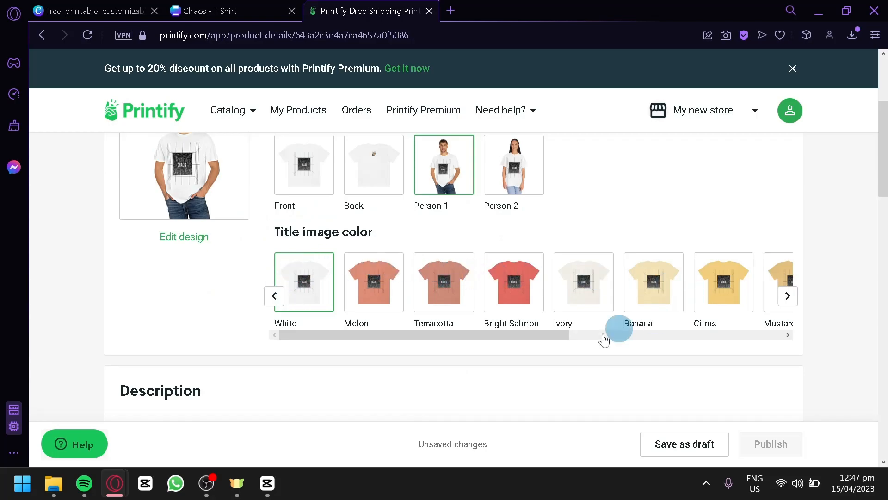
drag(517, 335, 349, 329)
Review the product's title and description, the variants' production costs and retail prices, and the publishing settings.
scroll(349, 329, down, 6)
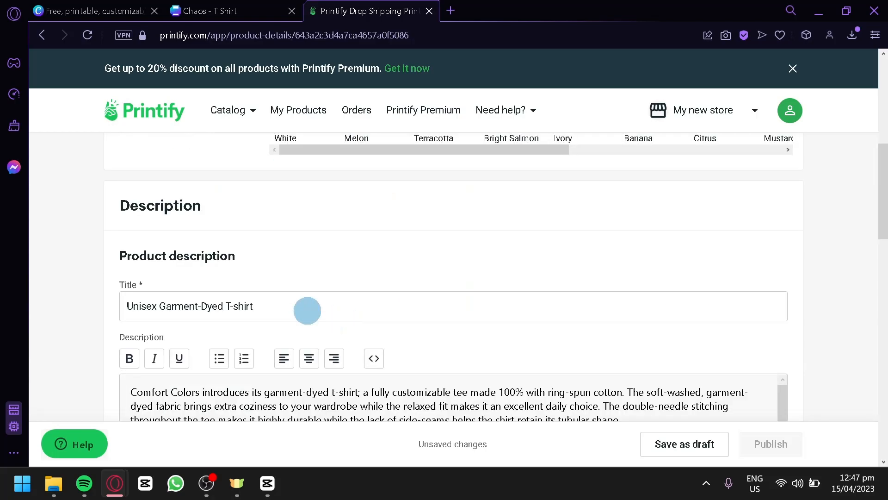
click(259, 220)
click(258, 327)
scroll(257, 326, down, 1)
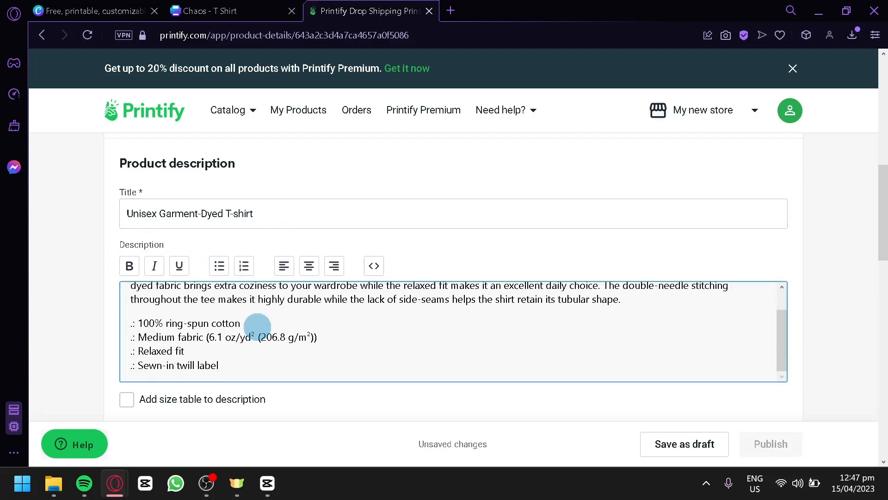
scroll(230, 397, down, 2)
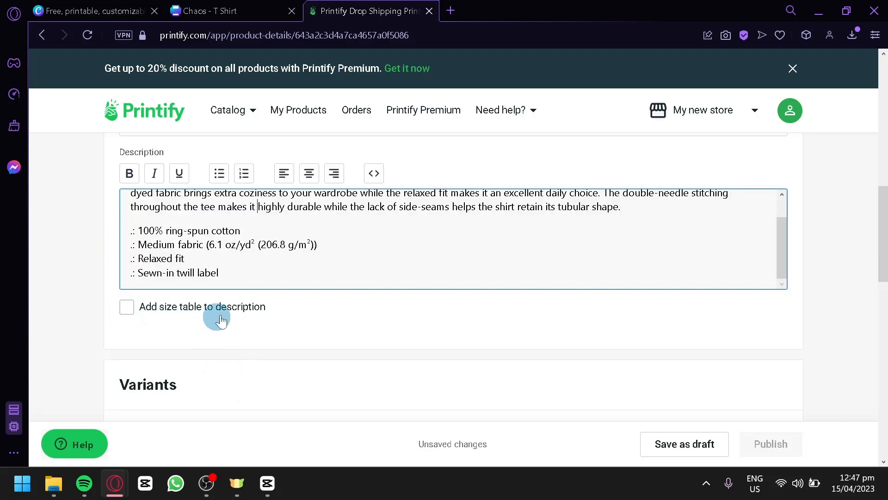
scroll(231, 315, down, 6)
scroll(196, 237, up, 2)
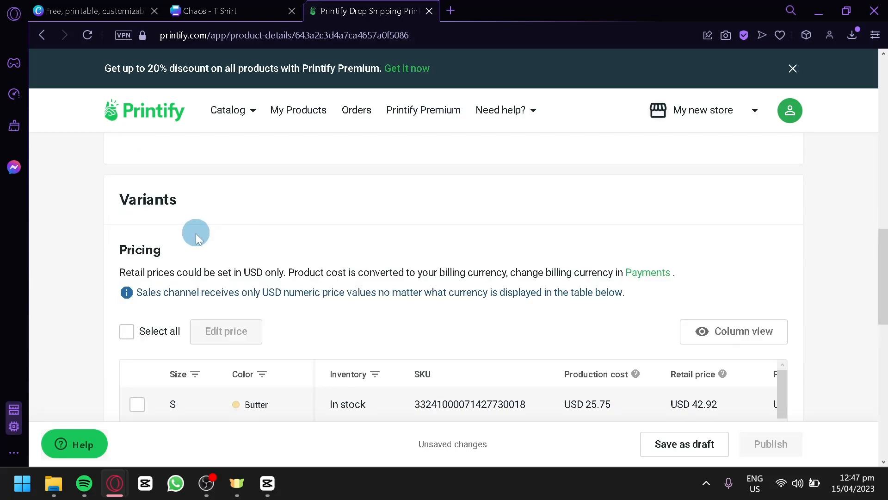
scroll(211, 256, down, 4)
scroll(451, 269, down, 20)
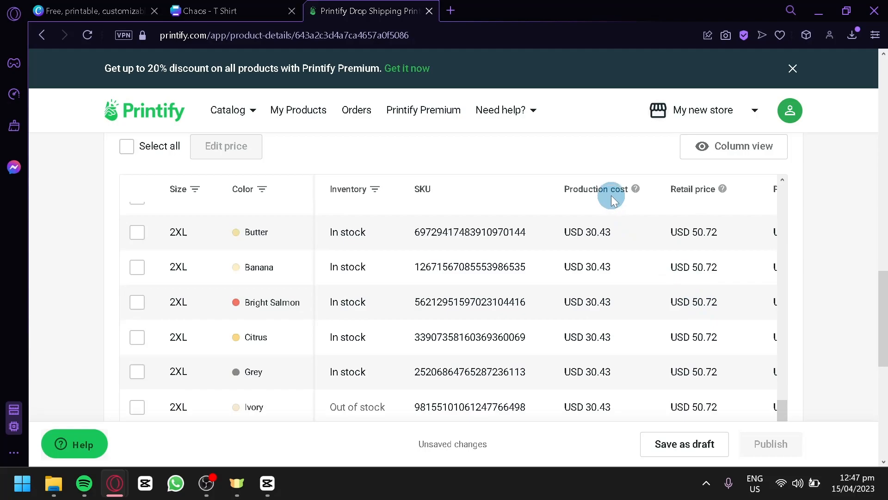
scroll(843, 251, down, 5)
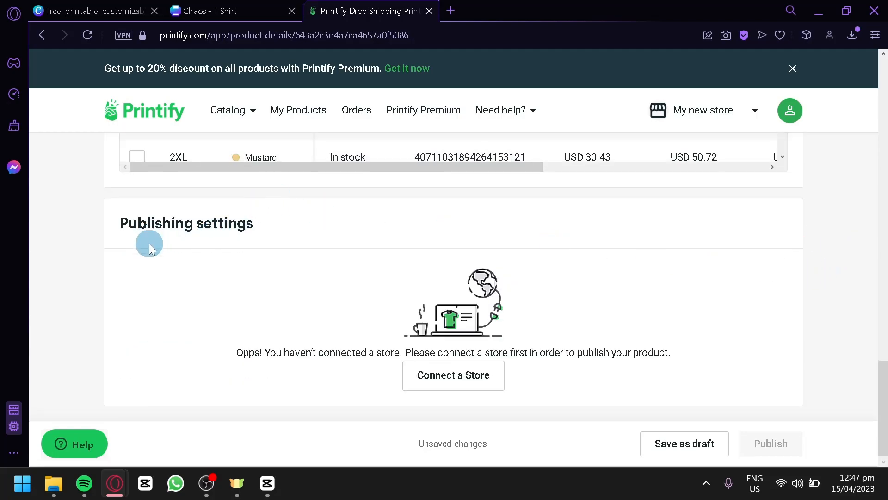
Open the store connection page to view the listed stores, and switch back to the Chaos T-shirt design in Canva.
click(431, 372)
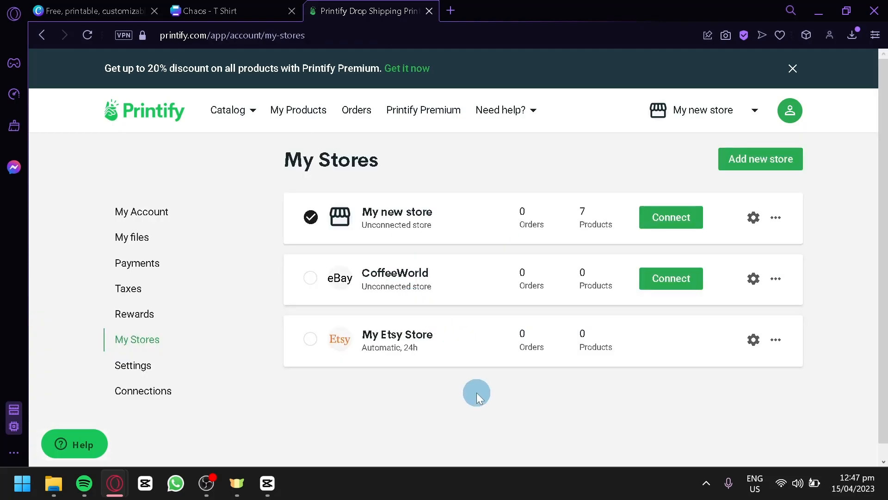
click(119, 9)
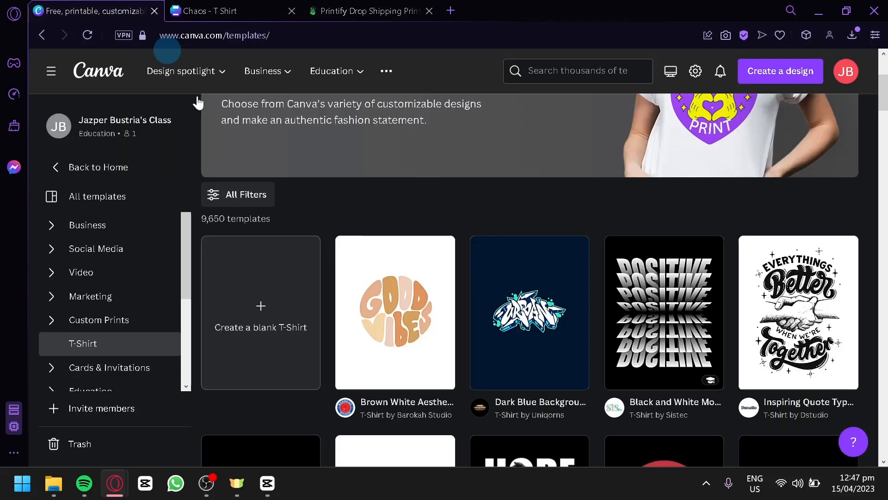
click(206, 10)
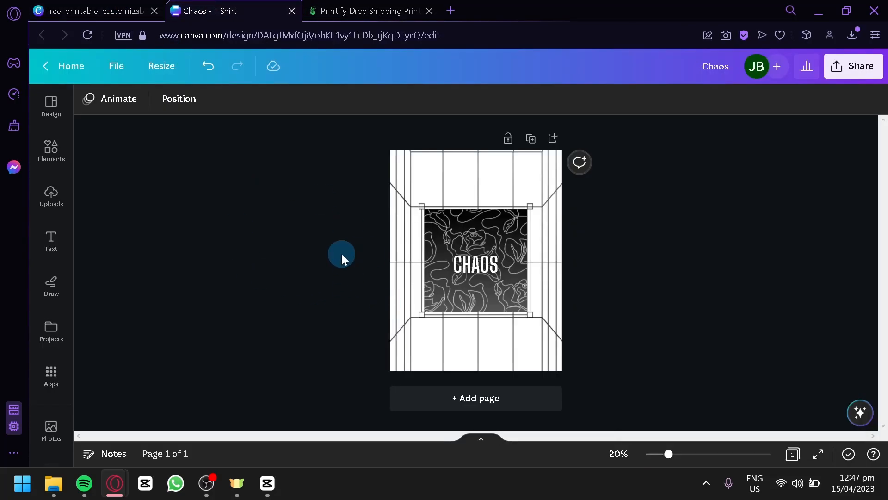